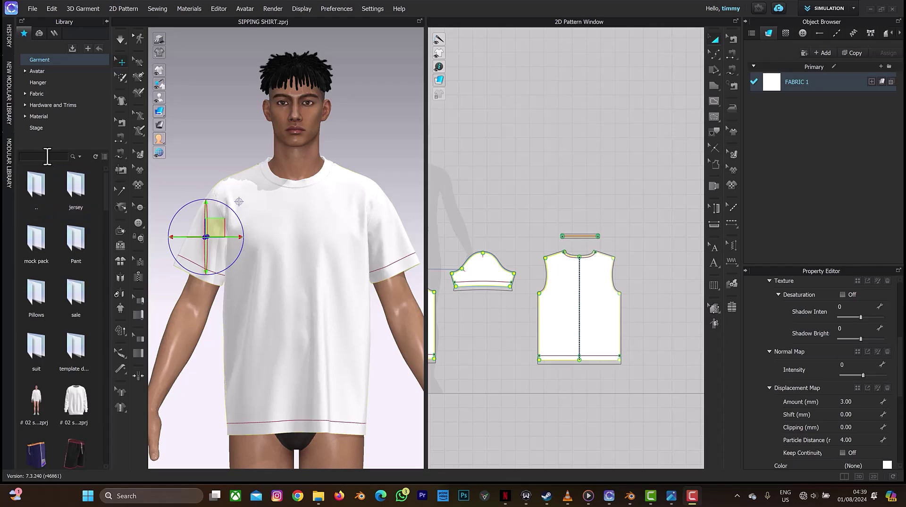
# - Search the fabric library for "knit" and add the knit4 fabric to the garment's fabric list
pyautogui.click(36, 95)
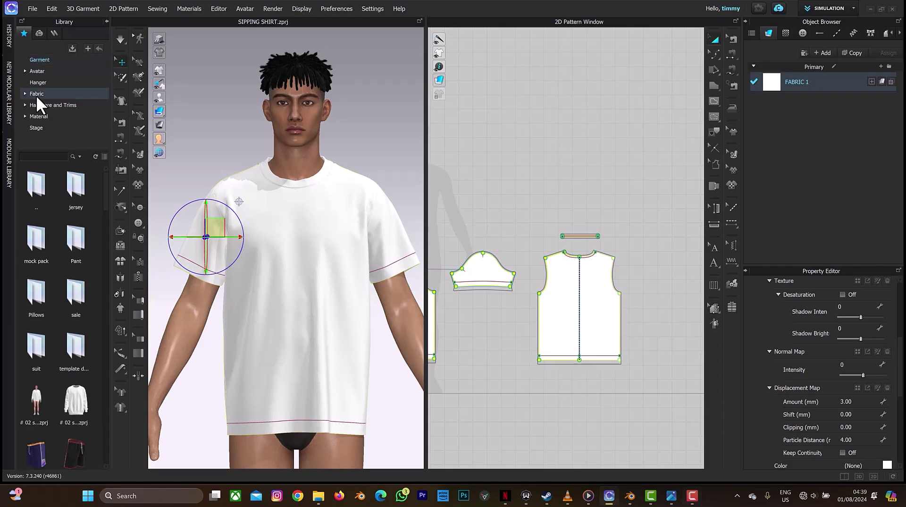
pyautogui.click(37, 158)
pyautogui.write('kn')
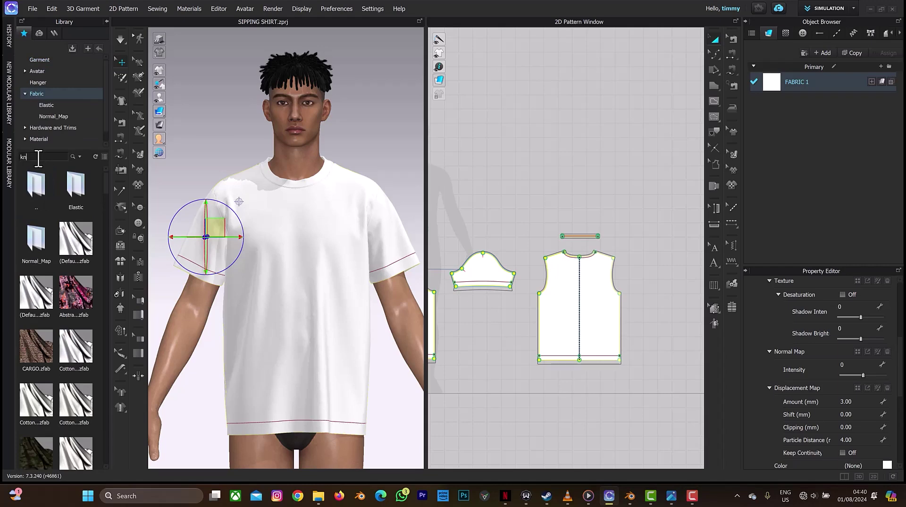
pyautogui.write('it')
pyautogui.press('Return')
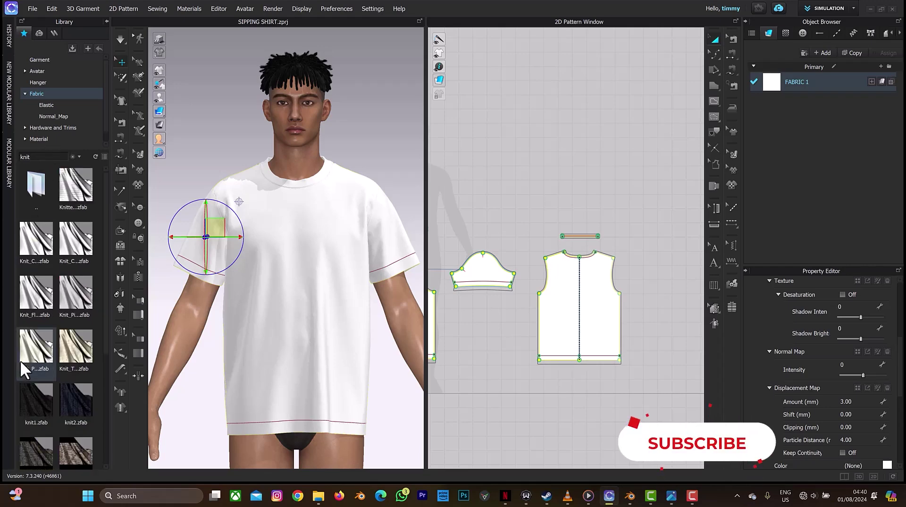
pyautogui.moveTo(76, 452); pyautogui.dragTo(810, 122)
# - Search the fabric library for "rib" and apply the Rib_2X2_468gsm fabric to the shirt's front neckband
pyautogui.moveTo(39, 159); pyautogui.dragTo(11, 155)
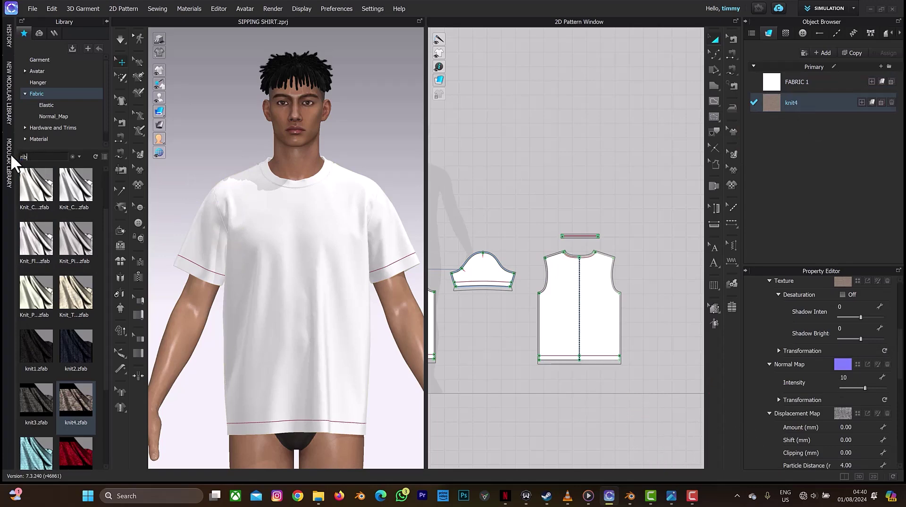
pyautogui.press('Return')
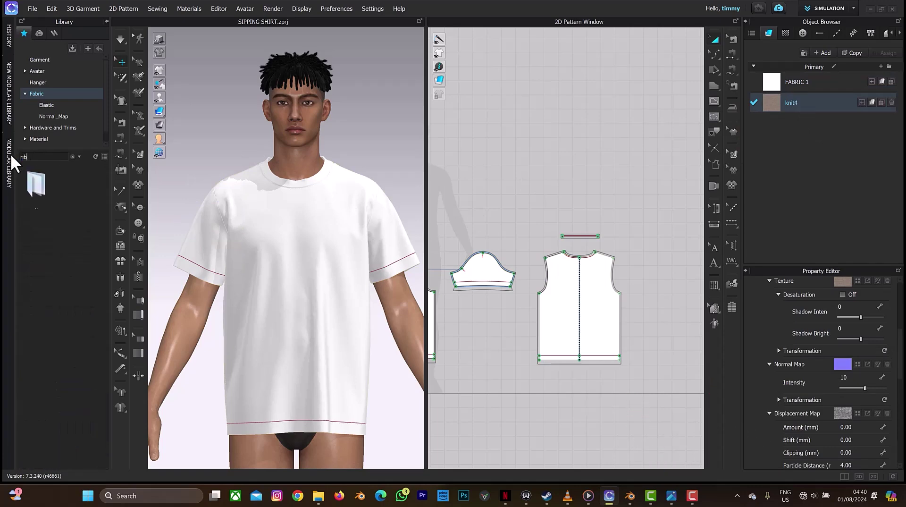
pyautogui.click(72, 157)
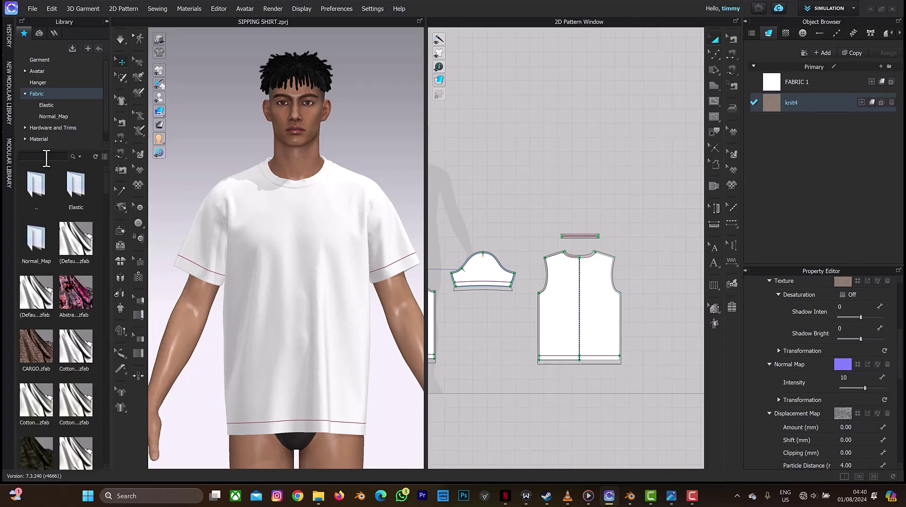
pyautogui.write('rib')
pyautogui.press('Return')
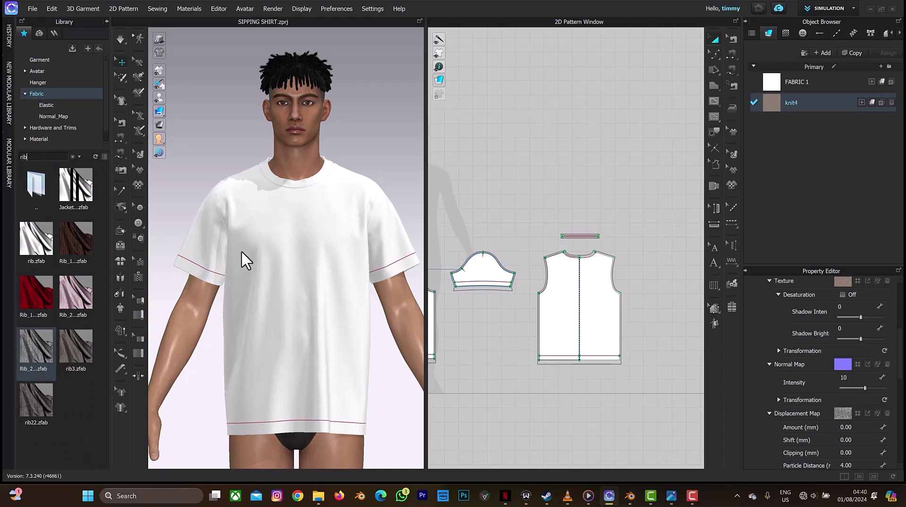
pyautogui.moveTo(317, 190); pyautogui.dragTo(317, 191)
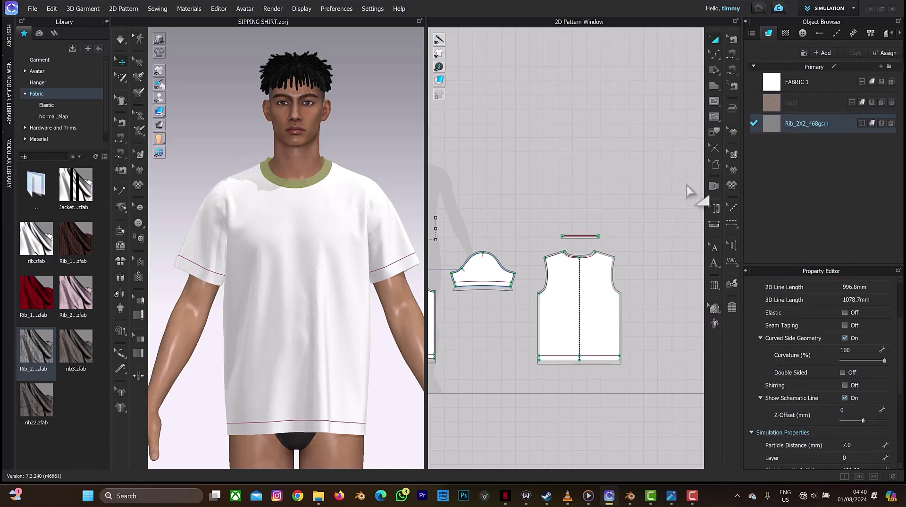
# - Select the front, back and sleeve patterns together and assign the knit4 fabric to them
pyautogui.scroll(-5, 531, 282)
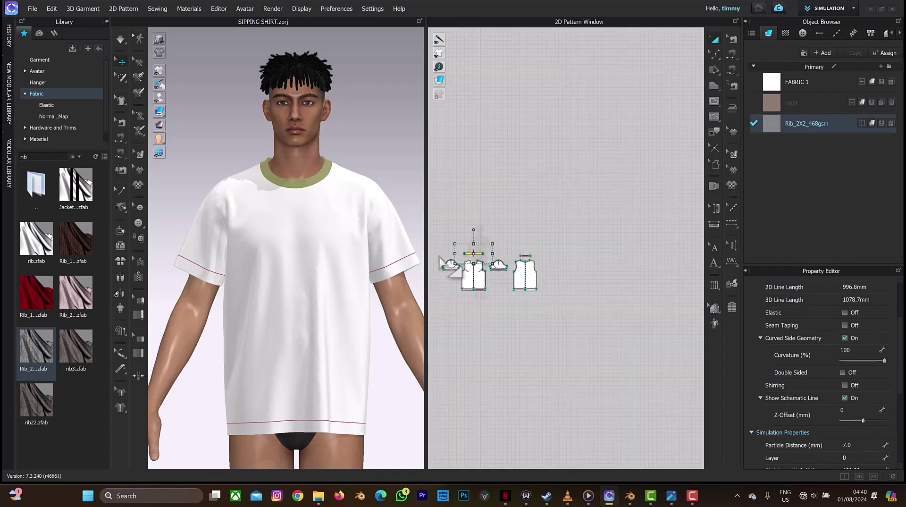
pyautogui.moveTo(439, 255); pyautogui.dragTo(574, 330)
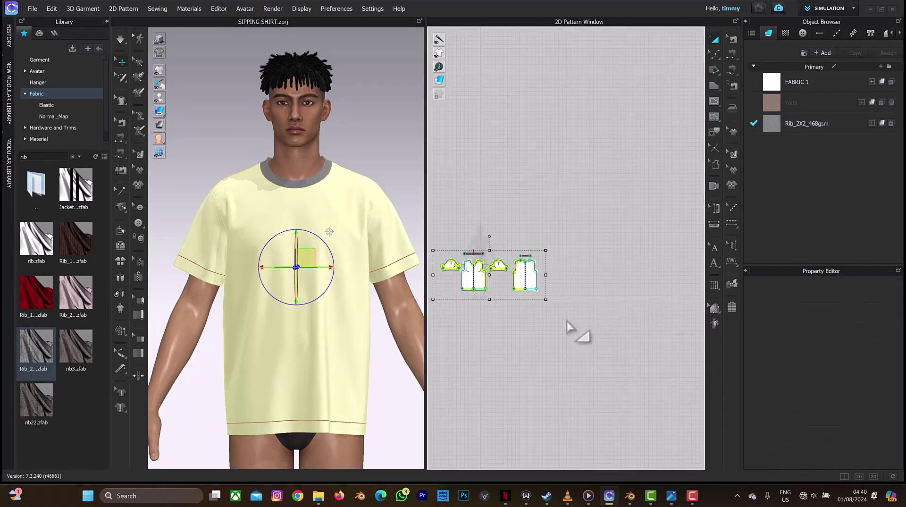
pyautogui.click(881, 123)
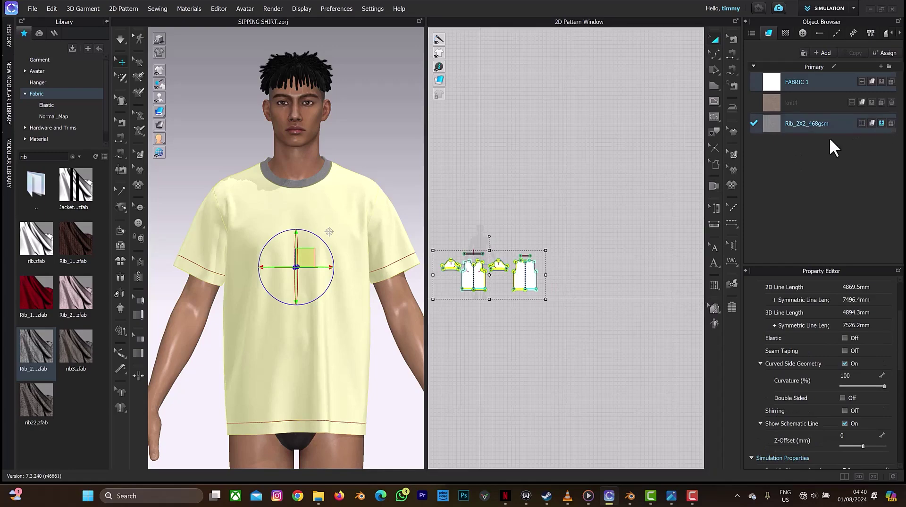
pyautogui.scroll(5, 580, 233)
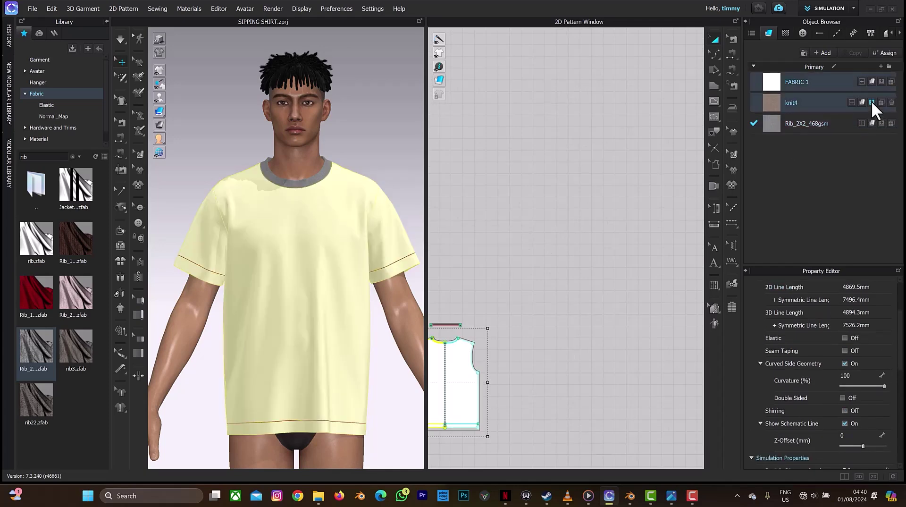
pyautogui.click(871, 102)
# - Replace FABRIC 1 on the back neckband with one of the added fabrics and delete FABRIC 1 from the fabric list
pyautogui.moveTo(550, 283); pyautogui.dragTo(536, 243, button='right')
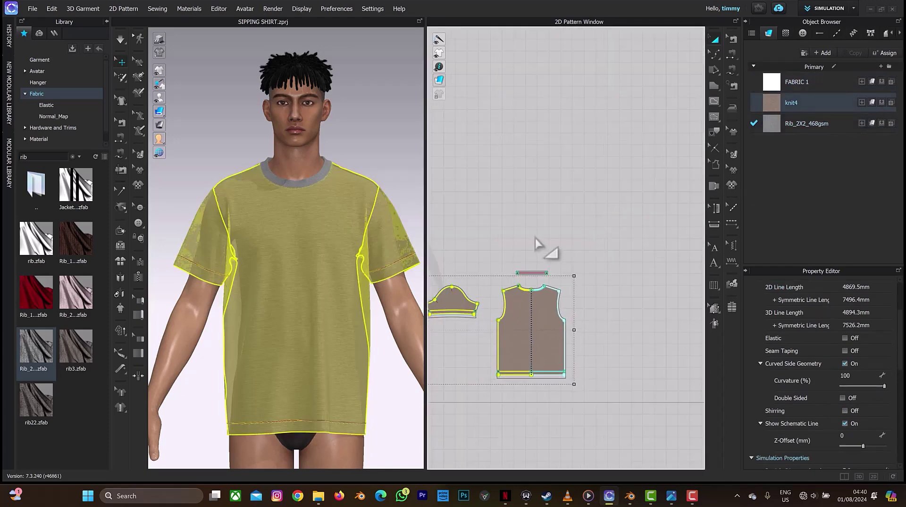
pyautogui.click(495, 247)
pyautogui.click(532, 272)
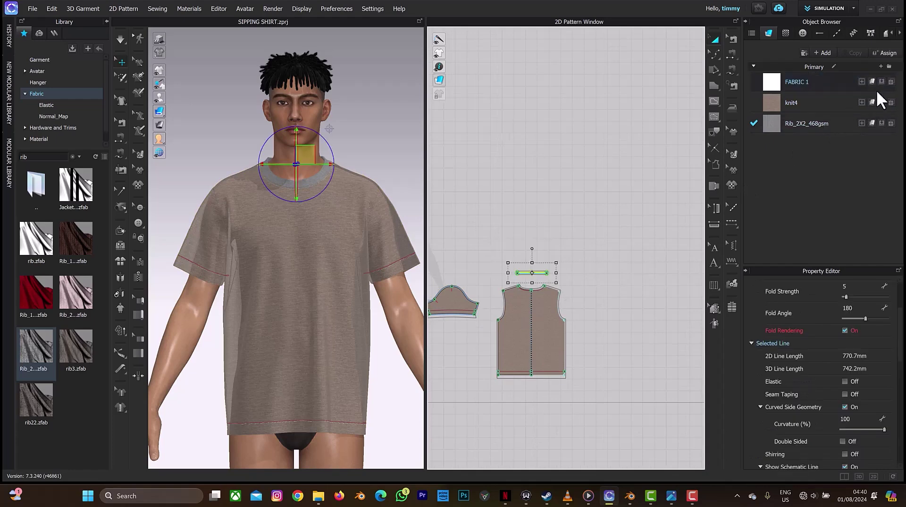
pyautogui.click(880, 99)
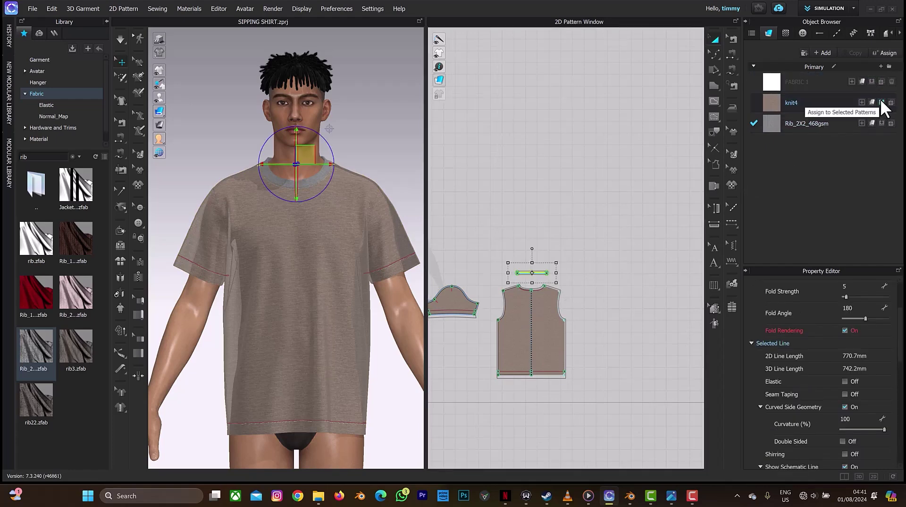
pyautogui.click(891, 82)
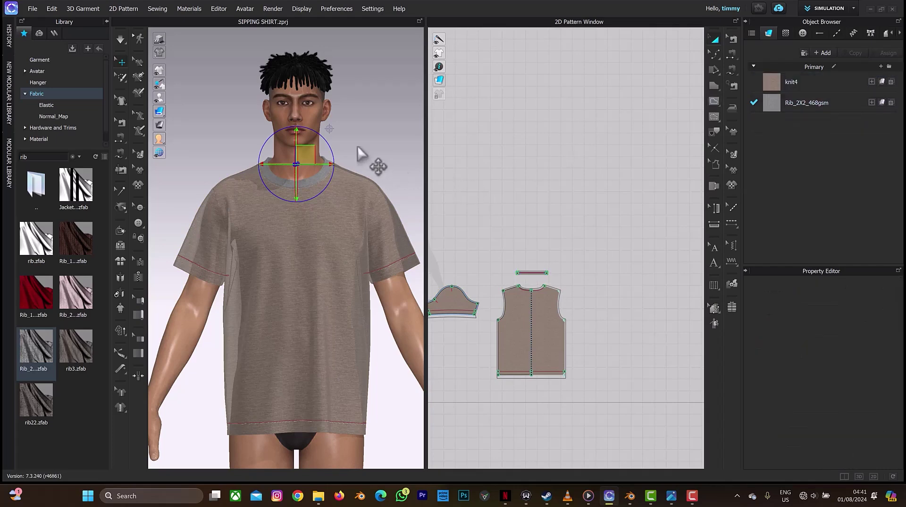
# - Turn on the higher-quality rendering of the 3D garment and examine the neckband's rib fabric up close
pyautogui.scroll(3, 298, 191)
pyautogui.scroll(1, 290, 170)
pyautogui.moveTo(298, 221)
pyautogui.mouseDown(button='right')
pyautogui.moveTo(297, 231)
pyautogui.moveTo(299, 220)
pyautogui.mouseUp(button='right')
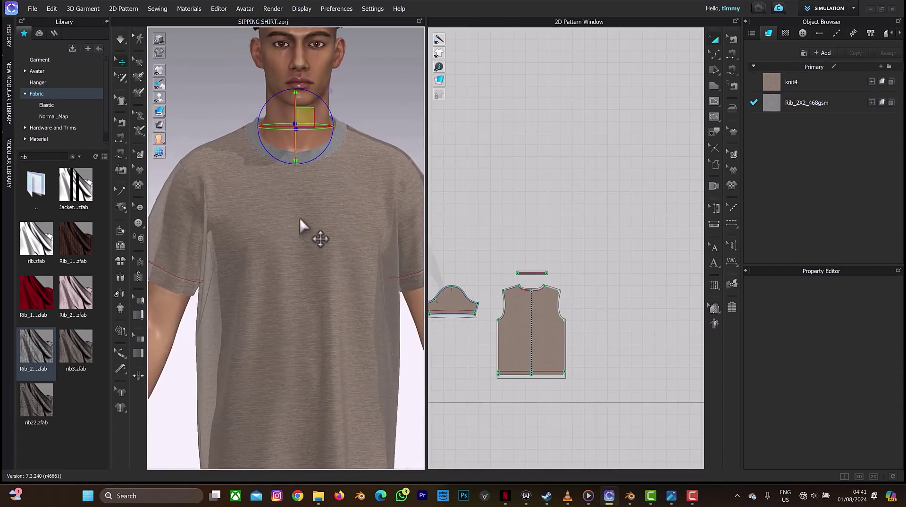
pyautogui.click(160, 39)
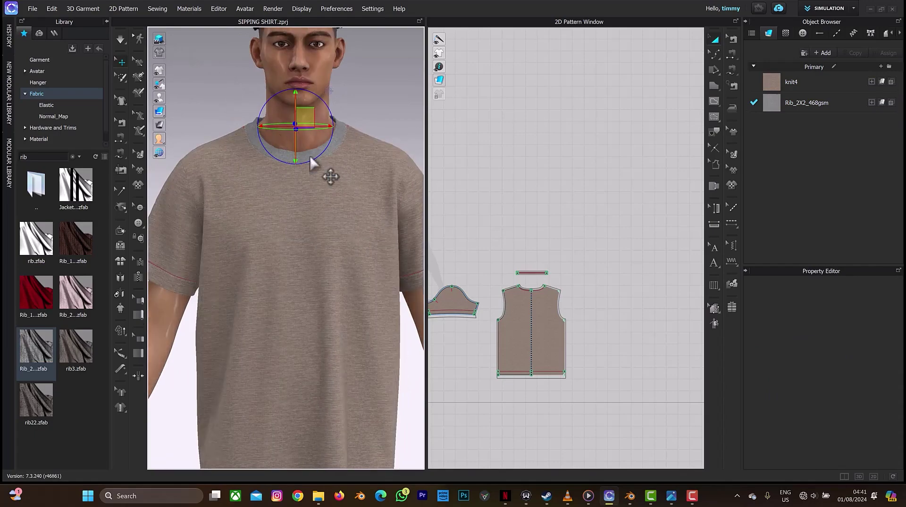
pyautogui.scroll(3, 336, 161)
pyautogui.moveTo(340, 148); pyautogui.dragTo(336, 331, button='middle')
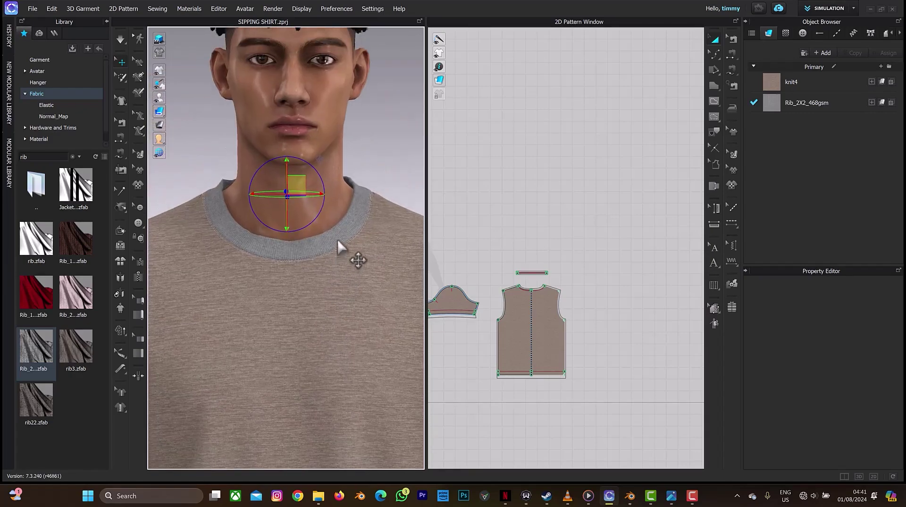
pyautogui.scroll(1, 337, 239)
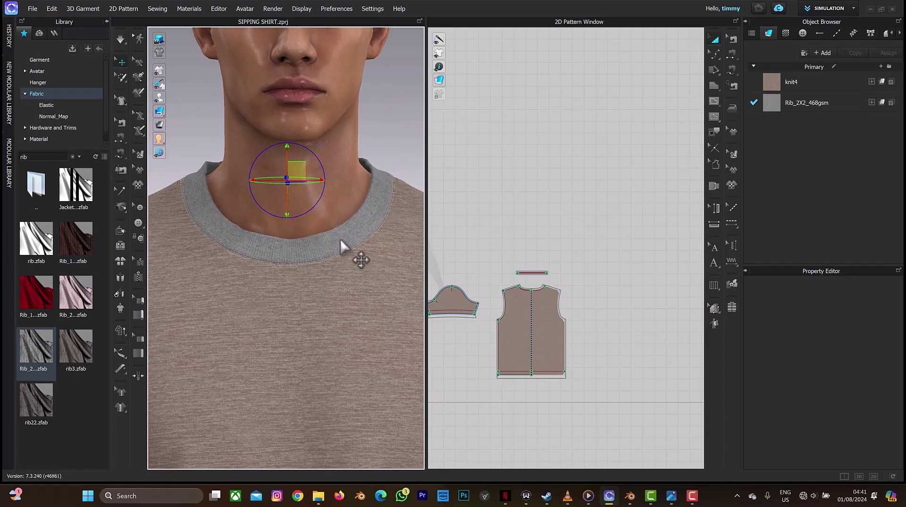
# - Try white as the color of the Rib_2X2_468gsm fabric
pyautogui.click(793, 101)
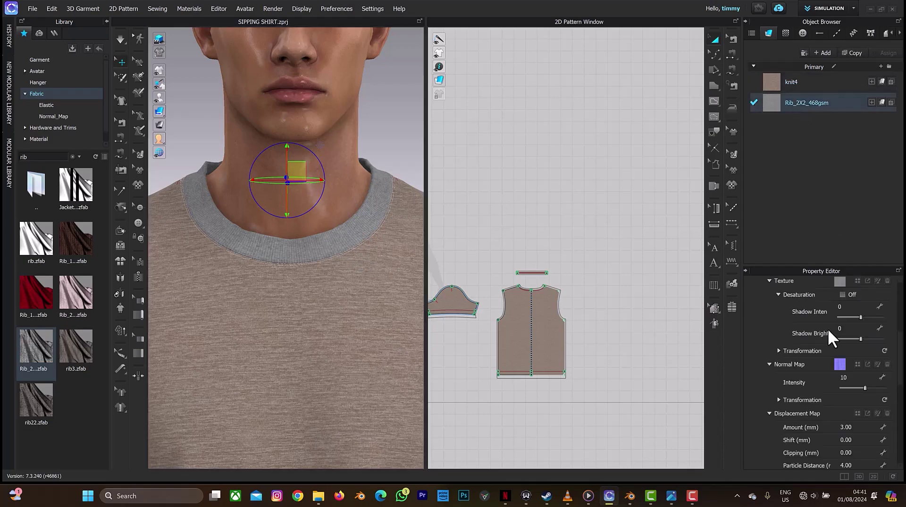
pyautogui.scroll(2, 828, 327)
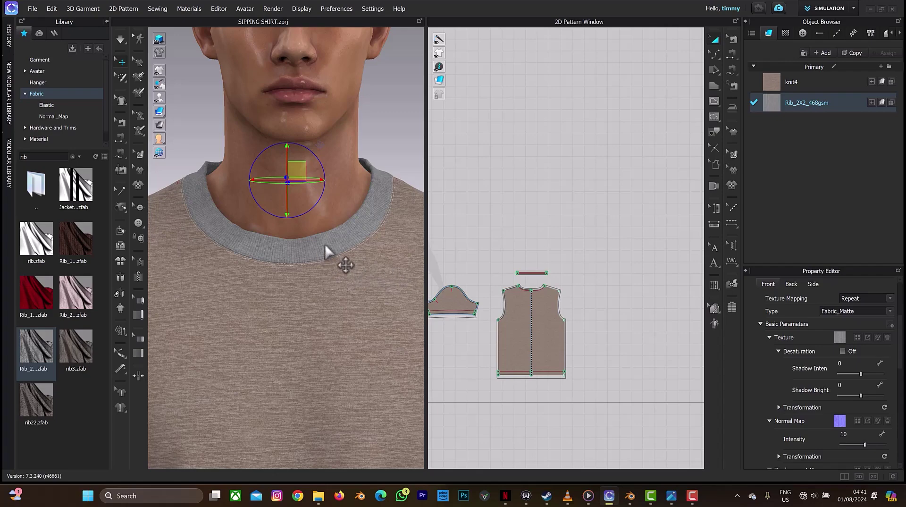
pyautogui.scroll(-5, 803, 366)
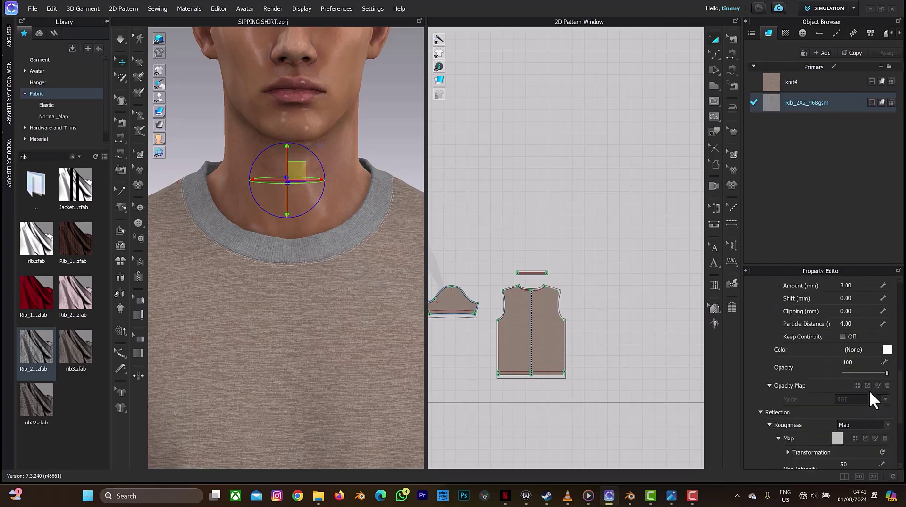
pyautogui.click(887, 349)
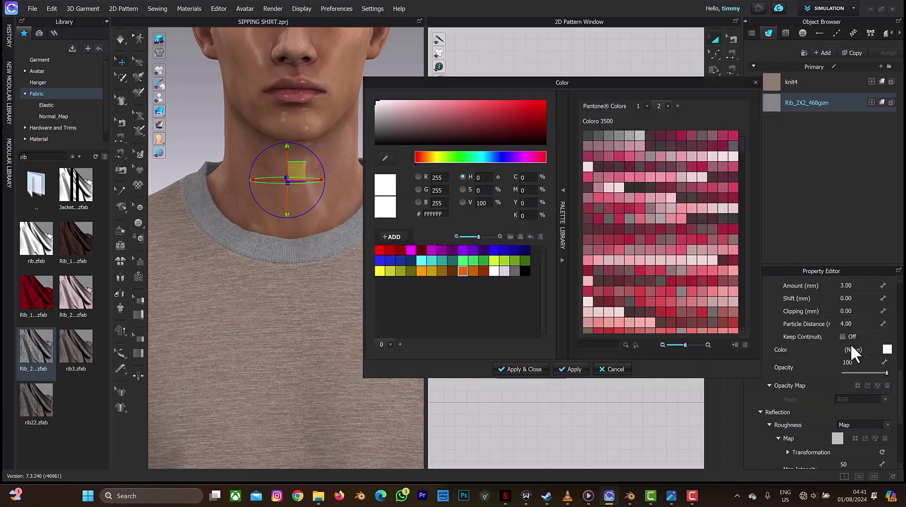
pyautogui.doubleClick(496, 270)
pyautogui.click(496, 294)
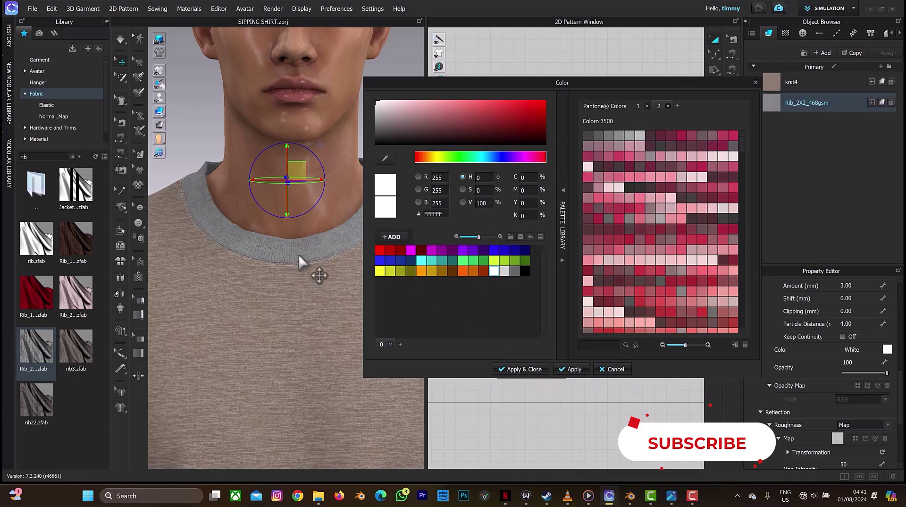
pyautogui.click(603, 368)
# - Switch desaturation of the rib fabric's texture on and back off to compare the neckband's look
pyautogui.scroll(5, 831, 360)
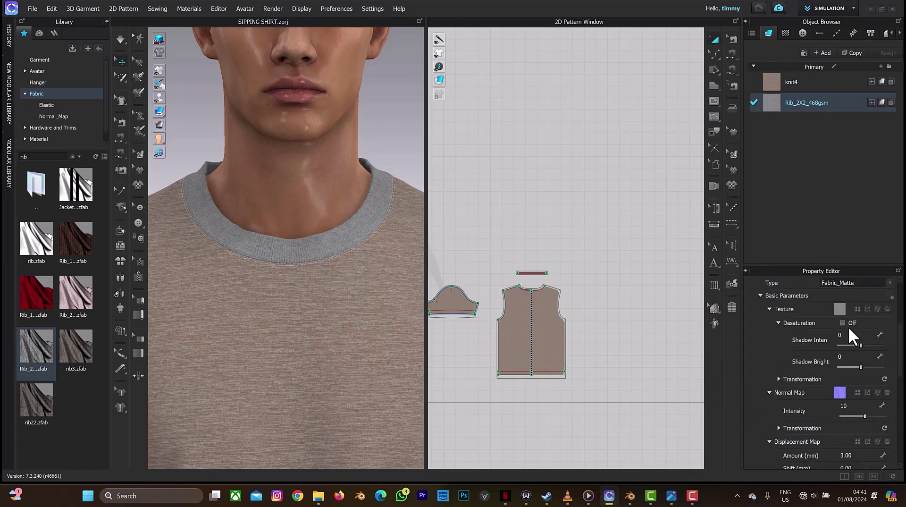
pyautogui.click(843, 322)
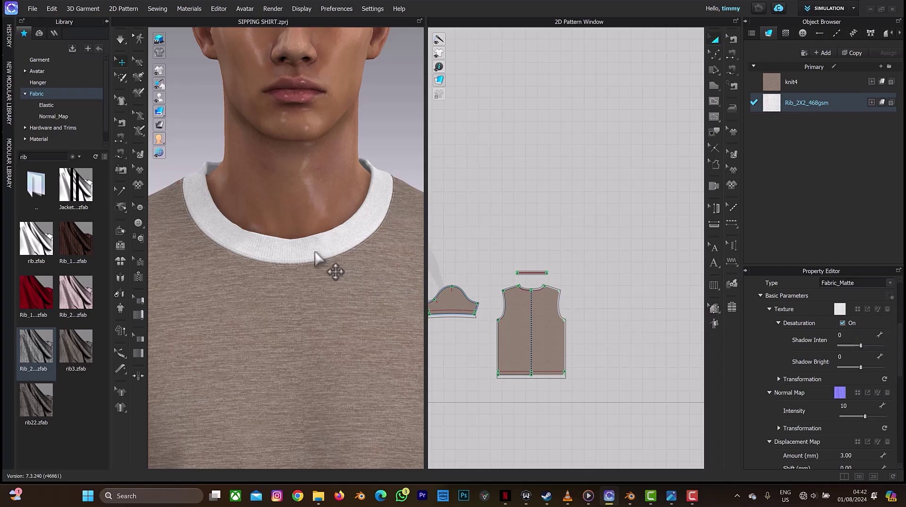
pyautogui.click(841, 323)
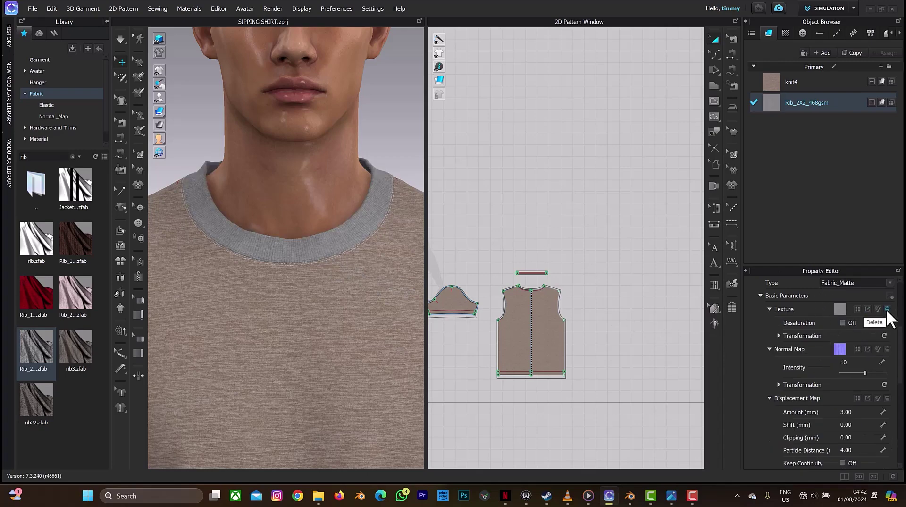
# - Try removing the texture image from the Rib_2X2_468gsm fabric and compare the neckband up close
pyautogui.click(887, 308)
pyautogui.scroll(3, 374, 246)
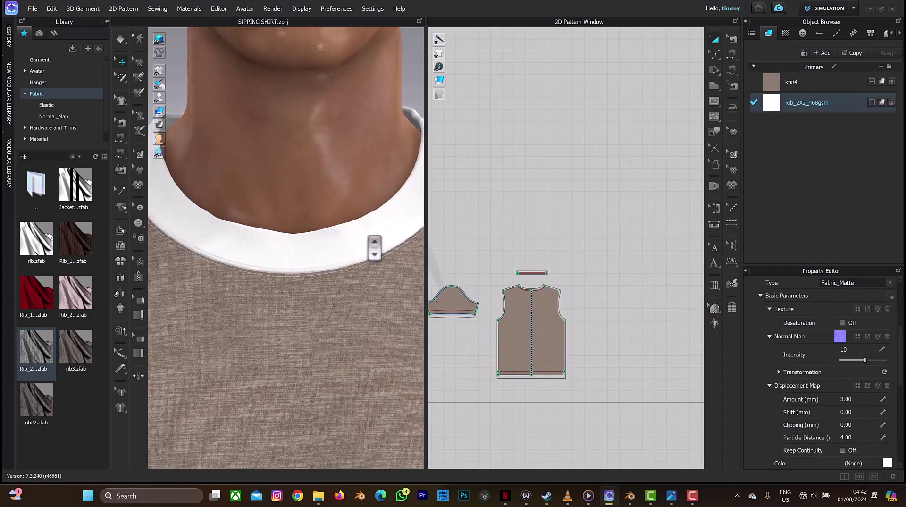
pyautogui.scroll(3, 374, 245)
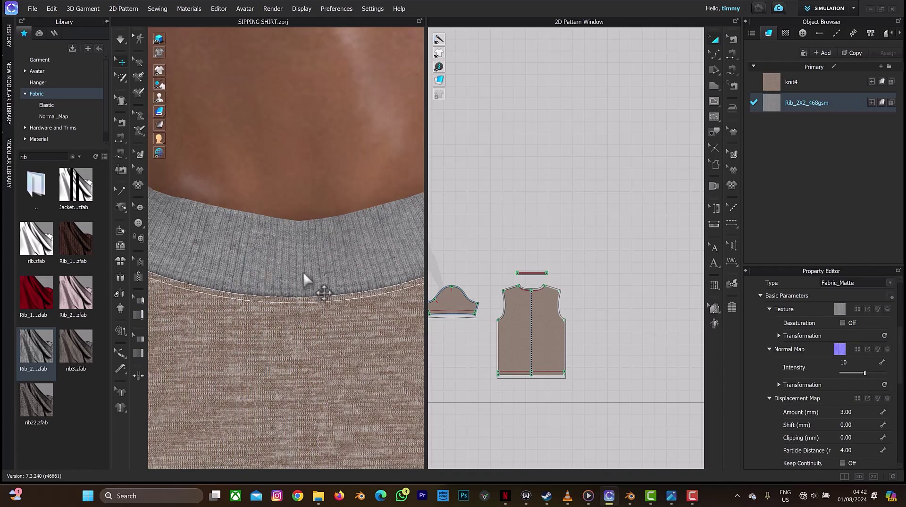
pyautogui.click(887, 309)
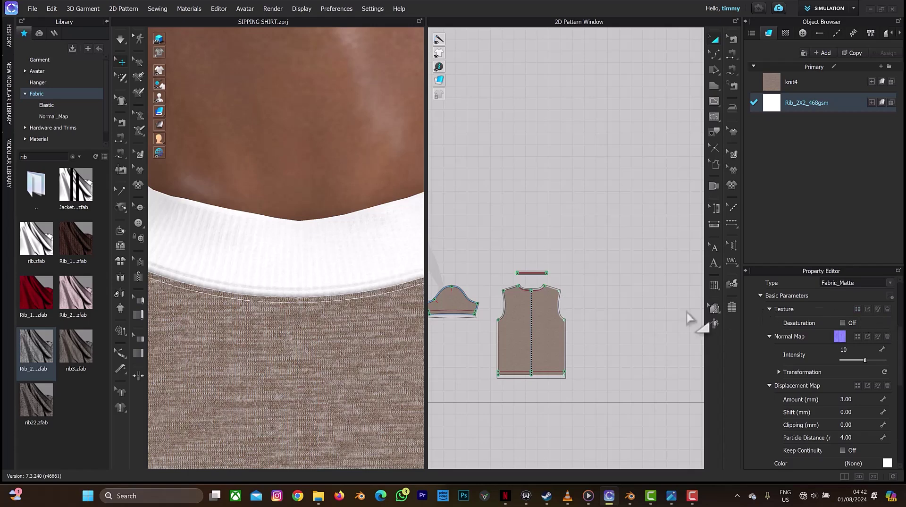
# - Desaturate the rib fabric's texture and set the fabric color to Orange 5 (F66200)
pyautogui.click(842, 322)
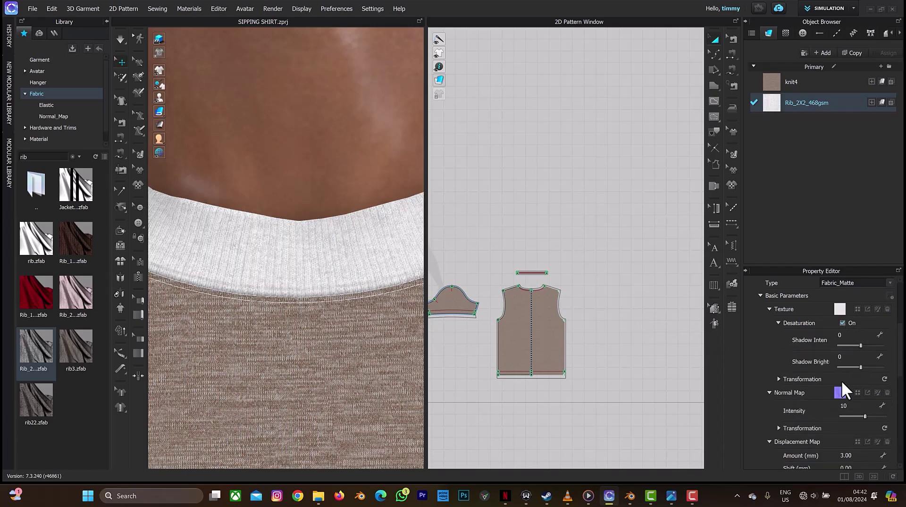
pyautogui.scroll(-5, 843, 383)
pyautogui.click(887, 349)
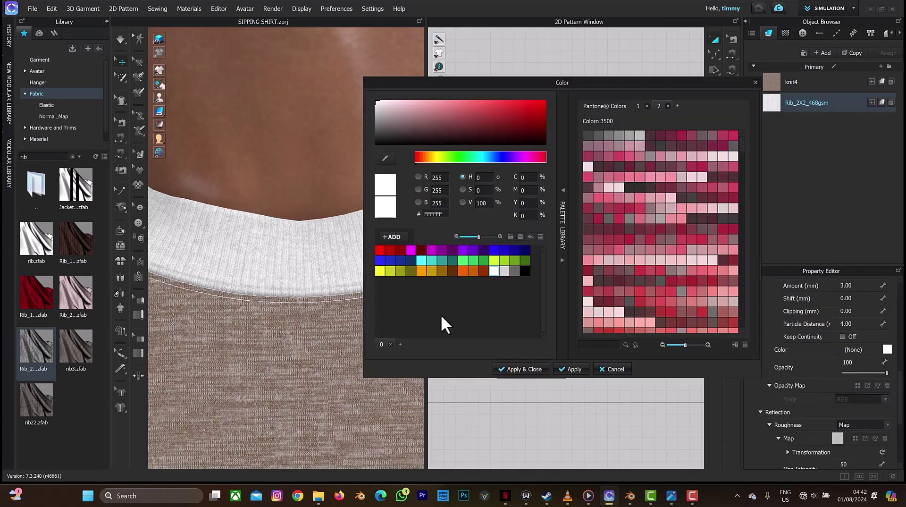
pyautogui.click(460, 271)
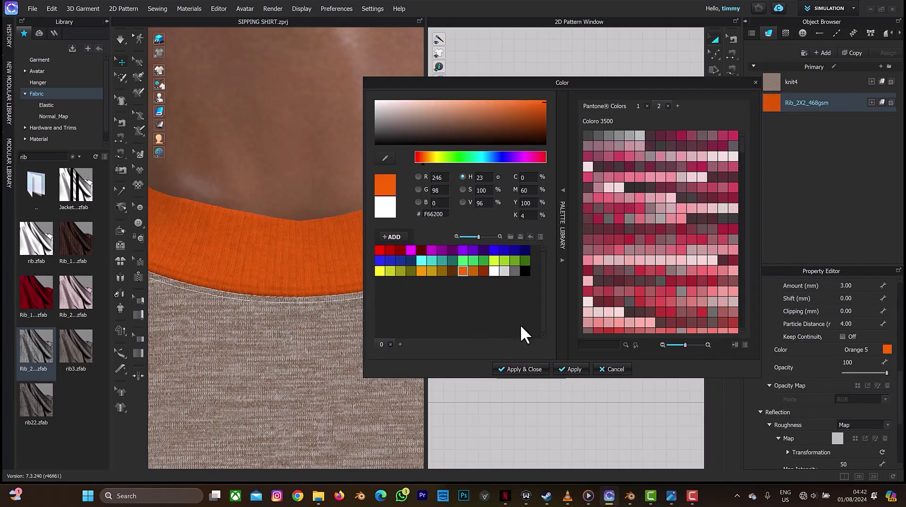
pyautogui.click(525, 368)
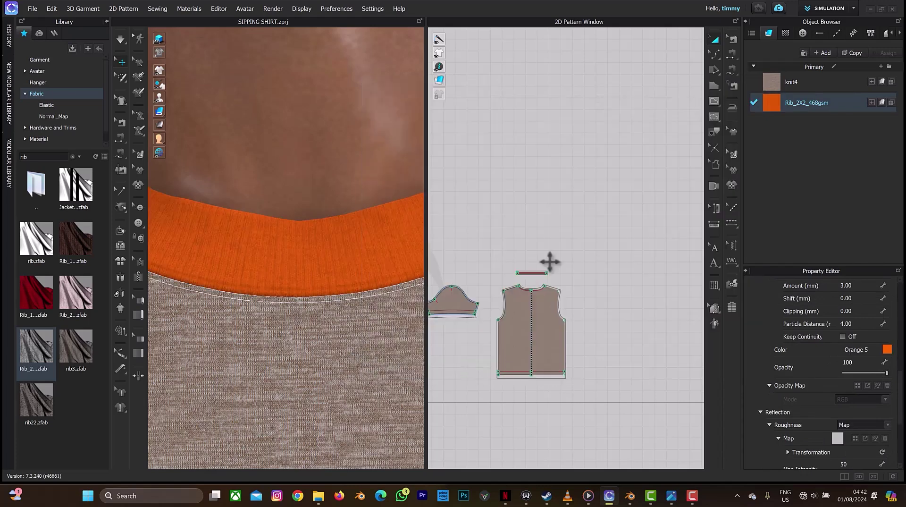
# - Switch desaturation of the knit4 fabric's texture on and back off to compare the shirt body's look
pyautogui.click(802, 84)
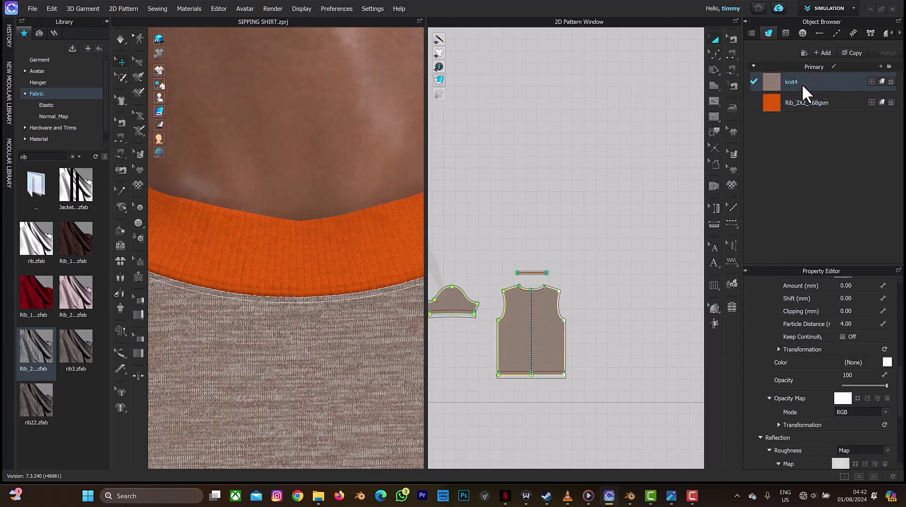
pyautogui.scroll(10, 865, 324)
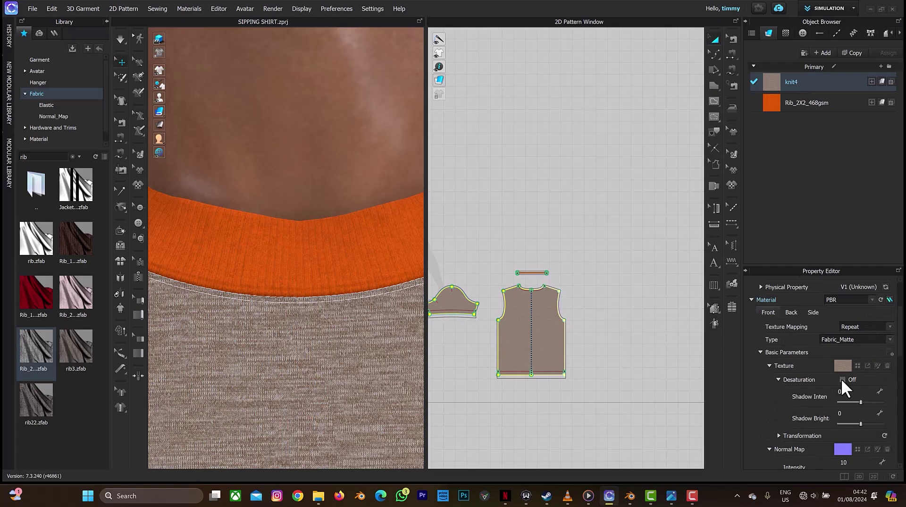
pyautogui.click(842, 379)
pyautogui.click(842, 379)
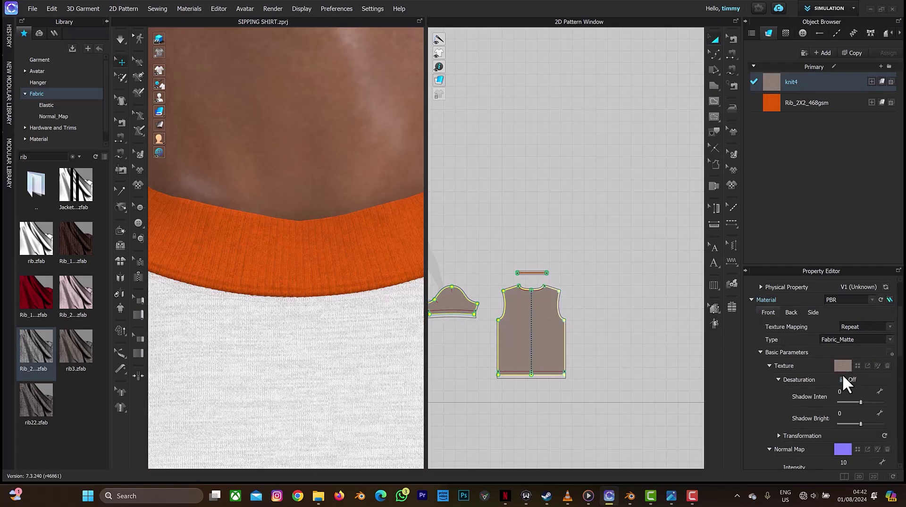
# - Try white as the color of the knit4 fabric
pyautogui.scroll(-5, 863, 362)
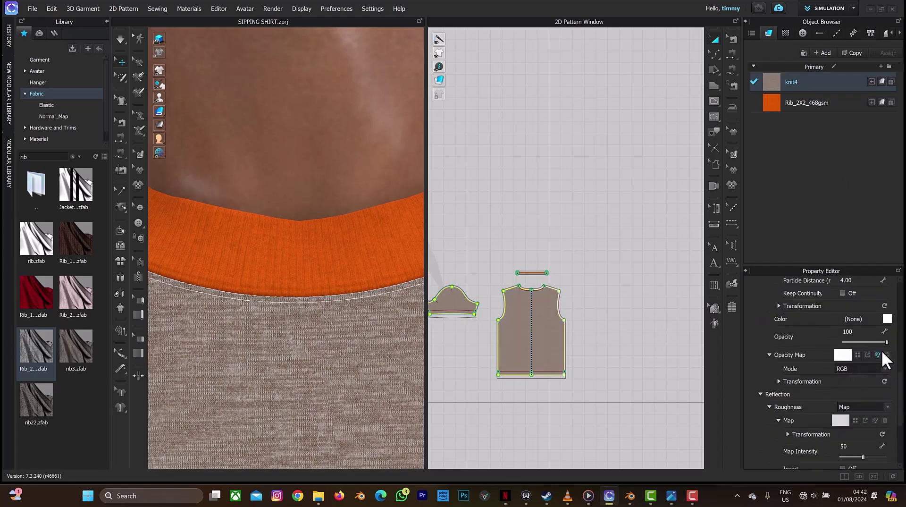
pyautogui.click(887, 318)
pyautogui.click(491, 270)
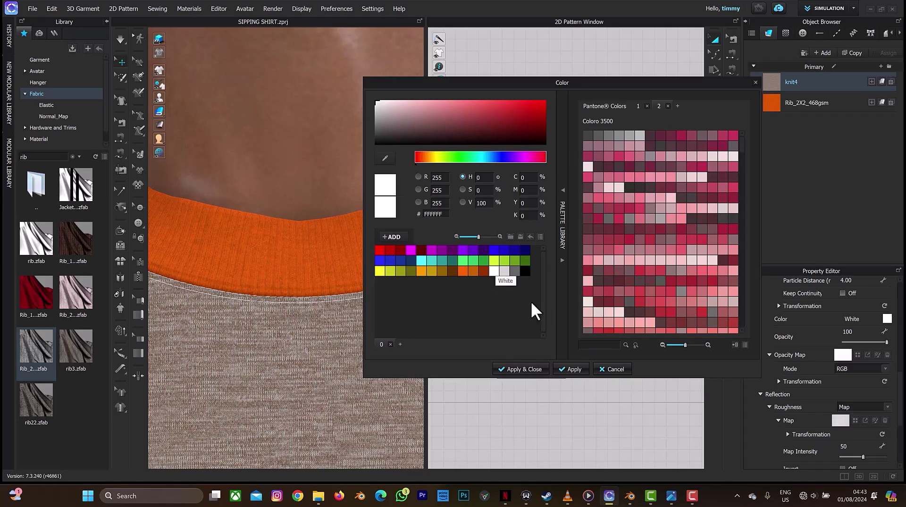
pyautogui.click(599, 368)
# - Desaturate the knit4 fabric's texture and set the fabric color to Orange 5
pyautogui.scroll(3, 839, 361)
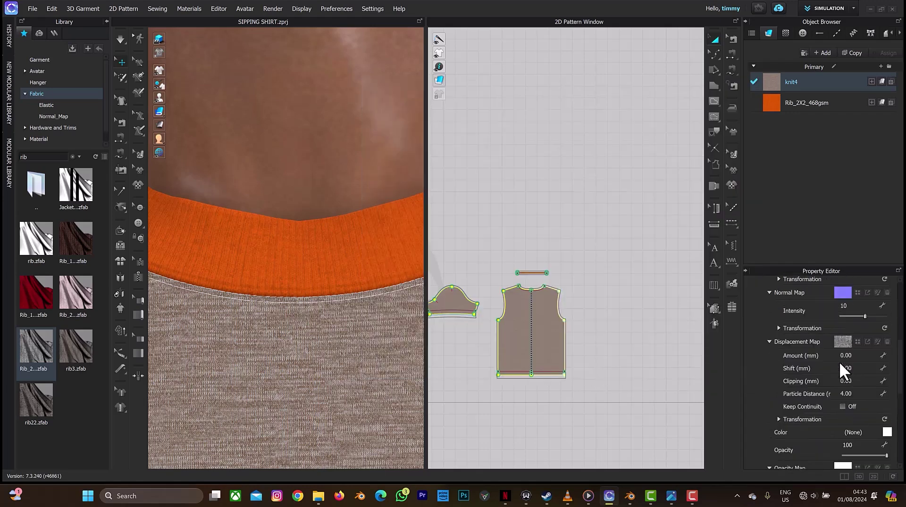
pyautogui.scroll(3, 850, 338)
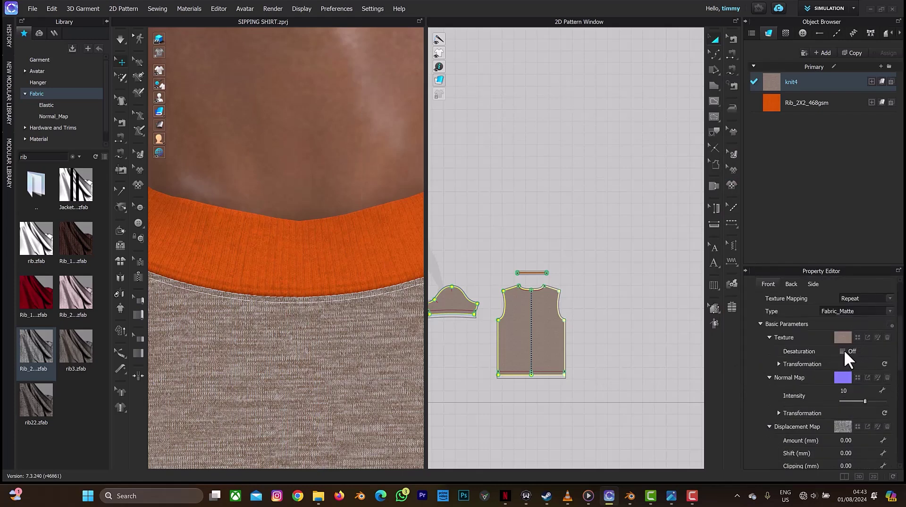
pyautogui.click(842, 351)
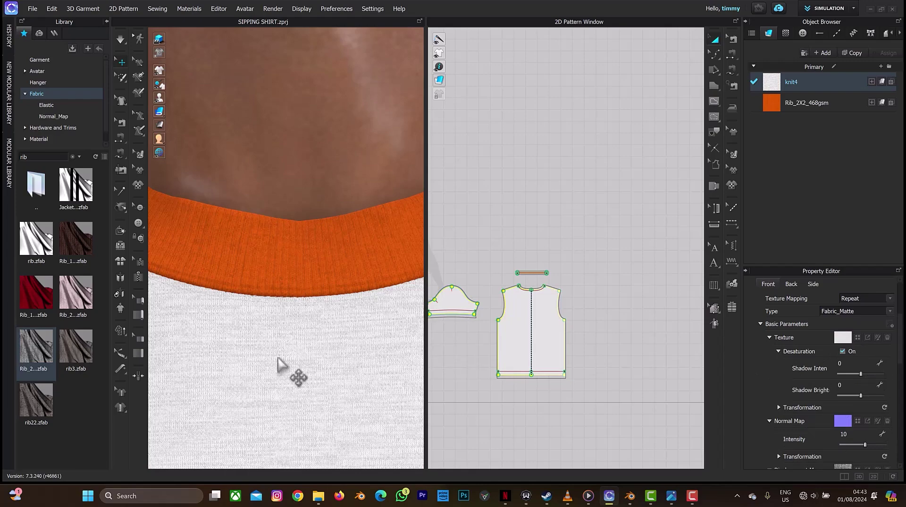
pyautogui.scroll(-5, 285, 371)
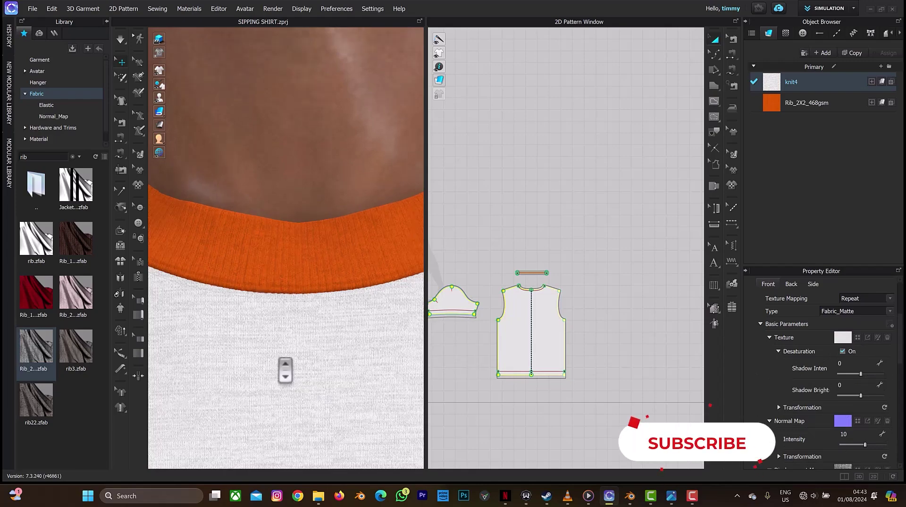
pyautogui.scroll(-3, 868, 415)
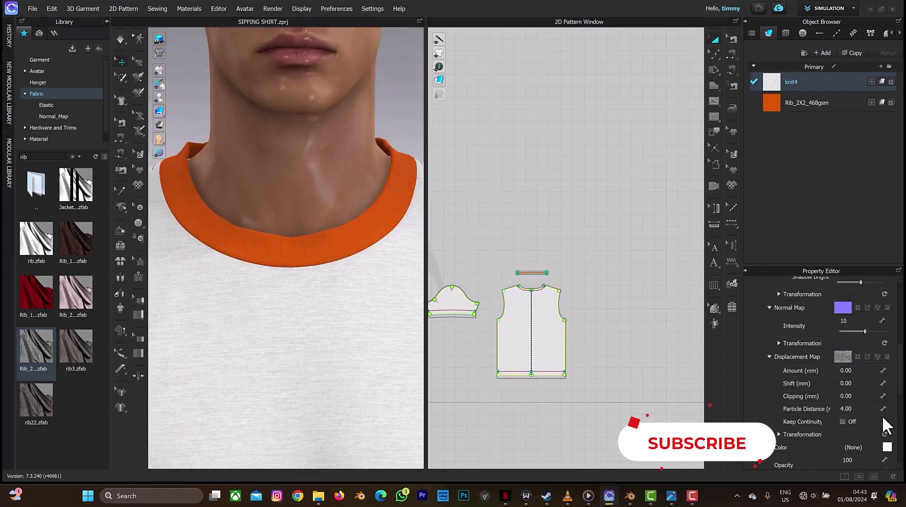
pyautogui.click(885, 447)
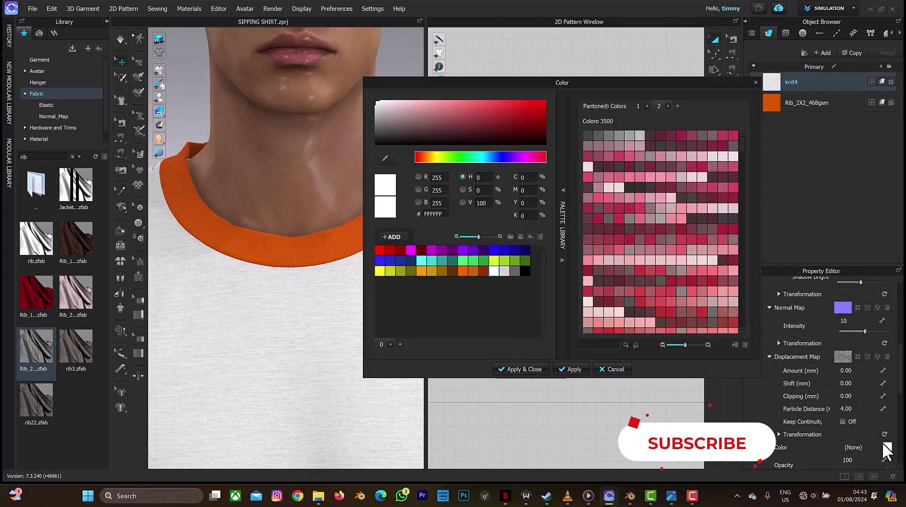
pyautogui.click(462, 271)
pyautogui.click(530, 369)
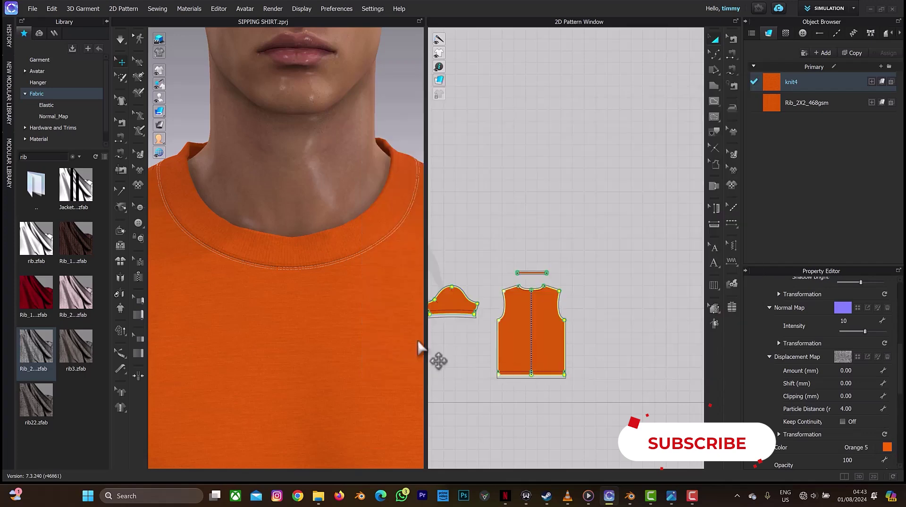
pyautogui.scroll(-5, 379, 323)
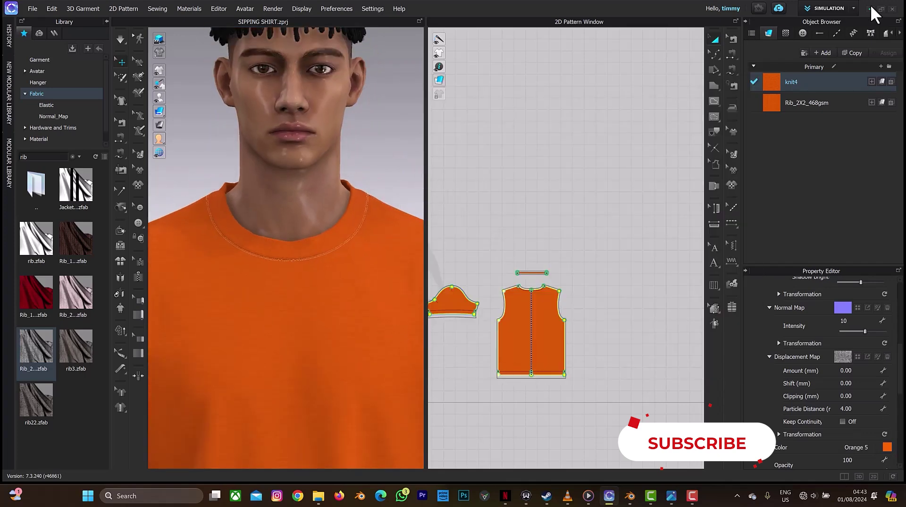
# - Switch to the UV Editor workspace, move the back panel's UV aside and place the front panel's UV inside the 0-1 tile
pyautogui.click(832, 9)
pyautogui.click(820, 115)
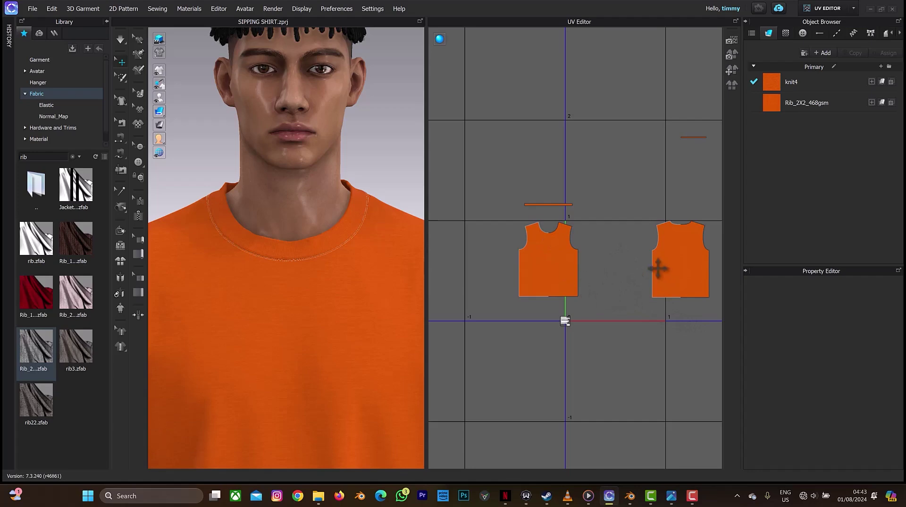
pyautogui.moveTo(658, 269); pyautogui.dragTo(596, 268, button='right')
pyautogui.moveTo(591, 248); pyautogui.dragTo(634, 255)
pyautogui.moveTo(485, 253); pyautogui.dragTo(547, 248)
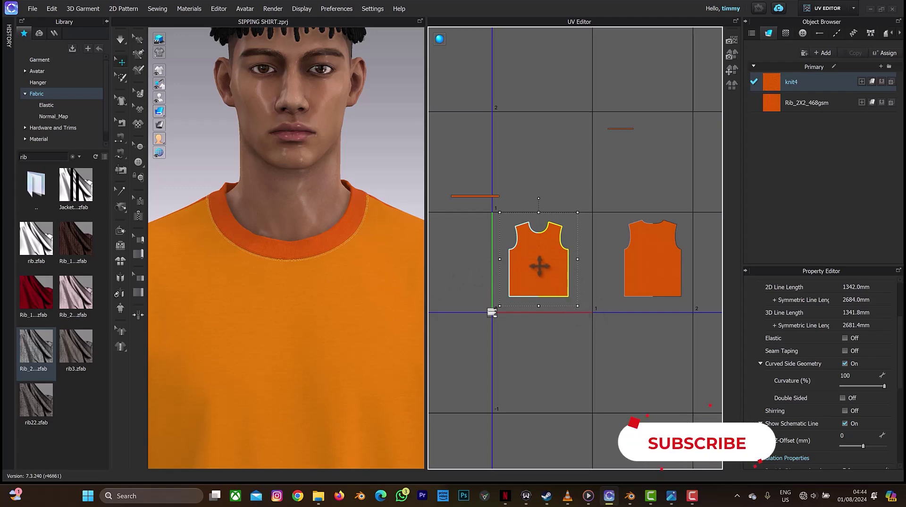
pyautogui.moveTo(525, 254); pyautogui.dragTo(529, 252)
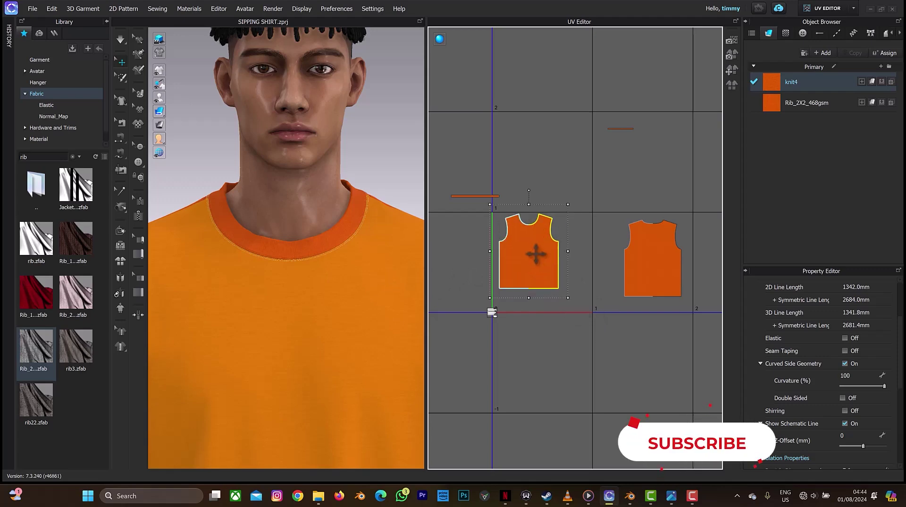
pyautogui.hotkey('ctrl', 'z')
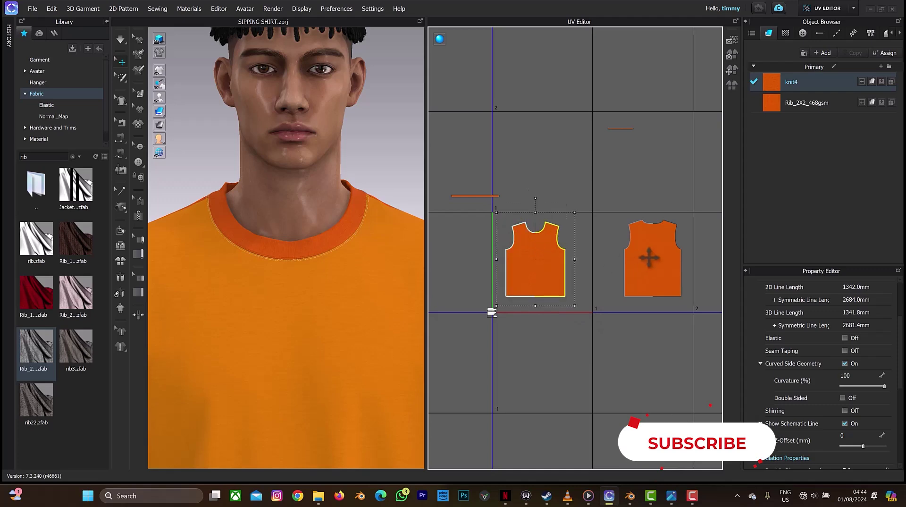
# - Move the neckband's UV piece out of the tile to the far side of the back panel
pyautogui.moveTo(662, 268); pyautogui.dragTo(540, 252, button='right')
pyautogui.moveTo(617, 239); pyautogui.dragTo(535, 248, button='right')
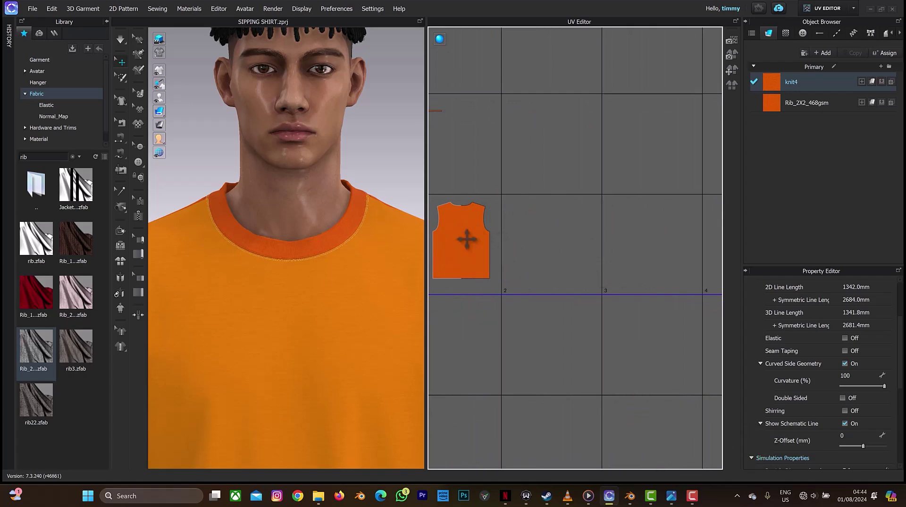
pyautogui.moveTo(467, 239); pyautogui.dragTo(642, 233, button='right')
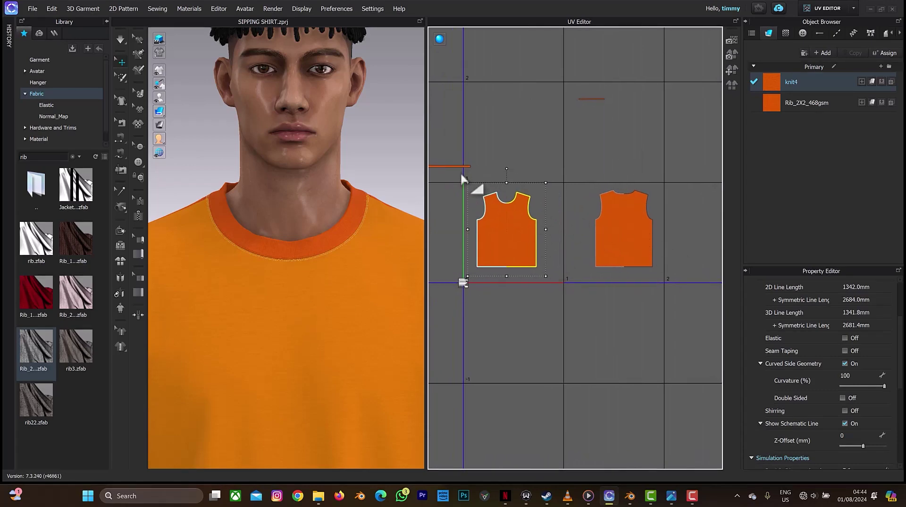
pyautogui.moveTo(454, 165); pyautogui.dragTo(712, 215)
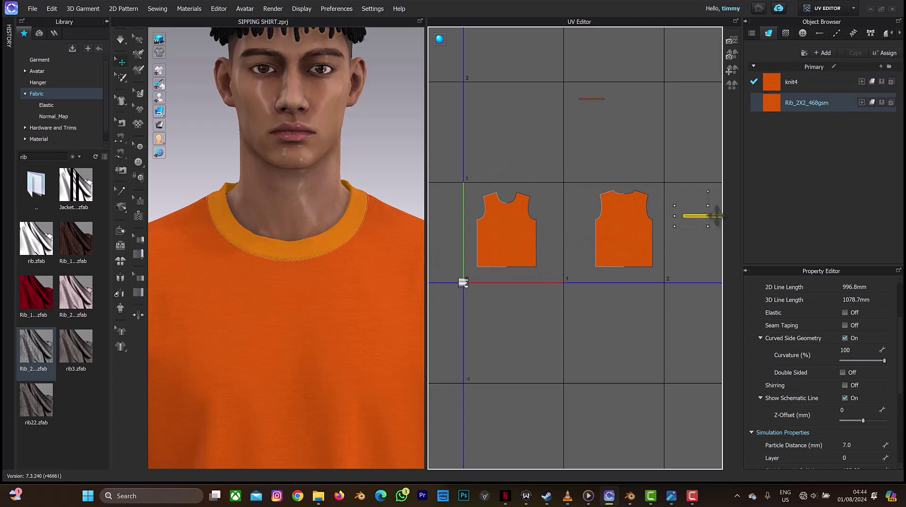
# - Try scaling down the front panel's UV piece on its own
pyautogui.click(496, 232)
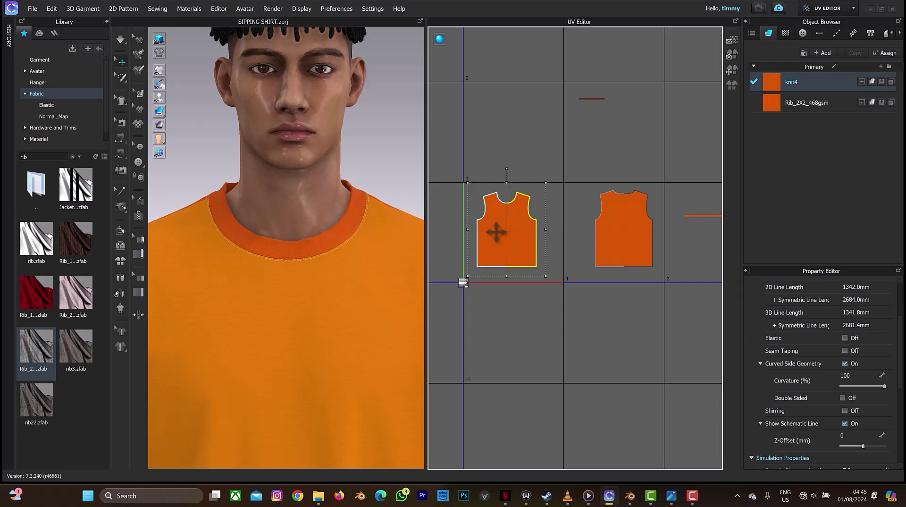
pyautogui.moveTo(546, 276); pyautogui.dragTo(494, 232)
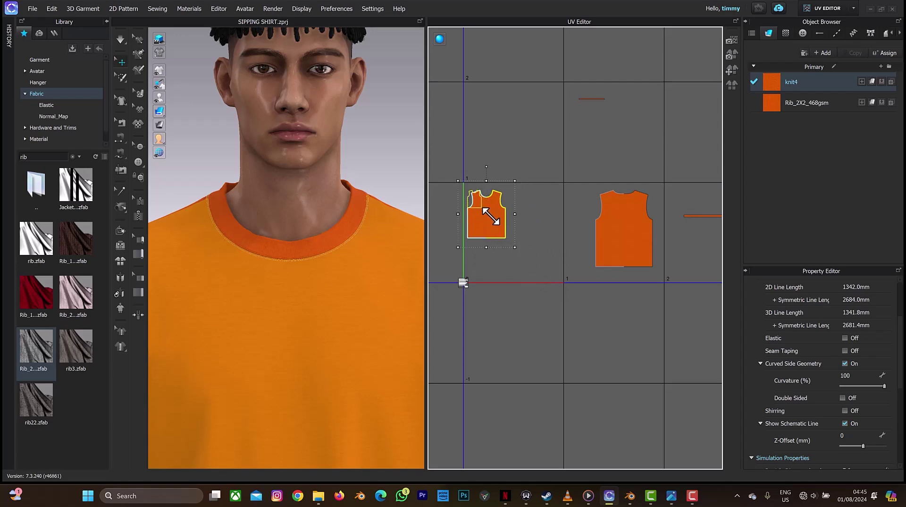
pyautogui.moveTo(491, 216); pyautogui.dragTo(494, 215)
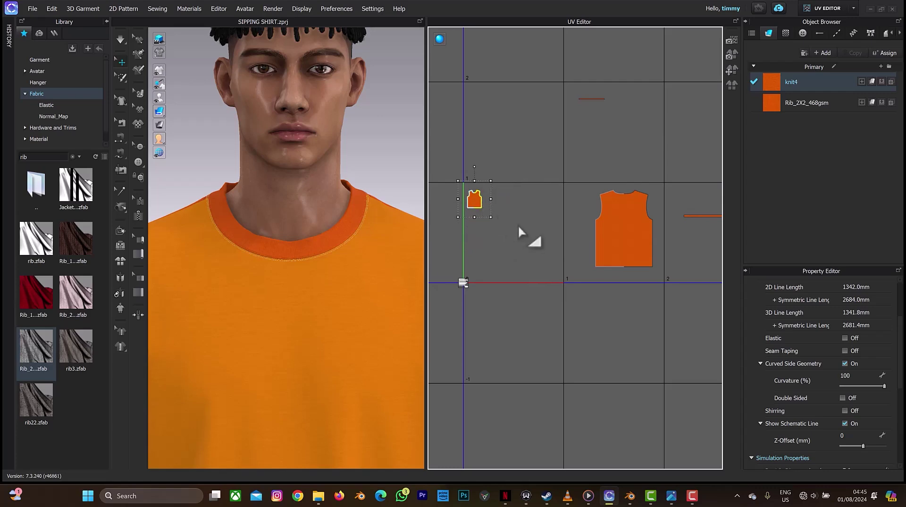
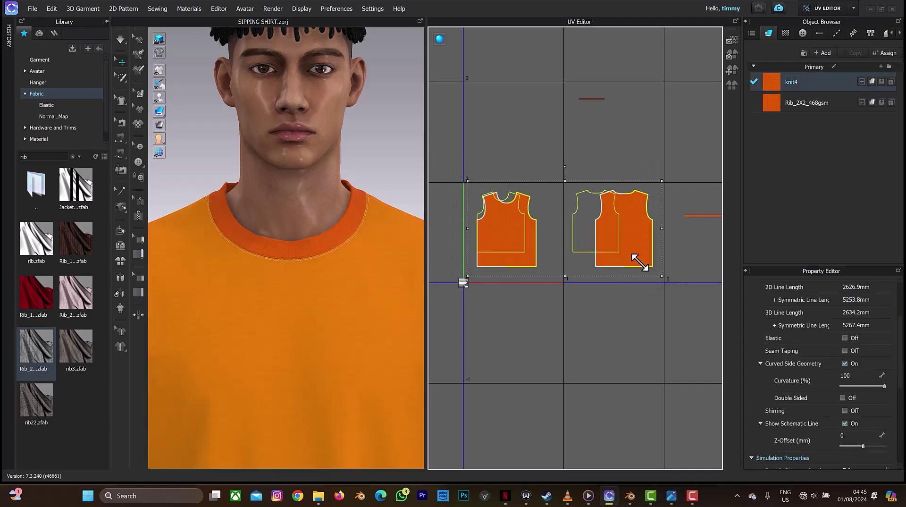
# - Scale the front and back panel UVs down together and place them side by side in the upper part of the 0-1 tile
pyautogui.click(507, 205)
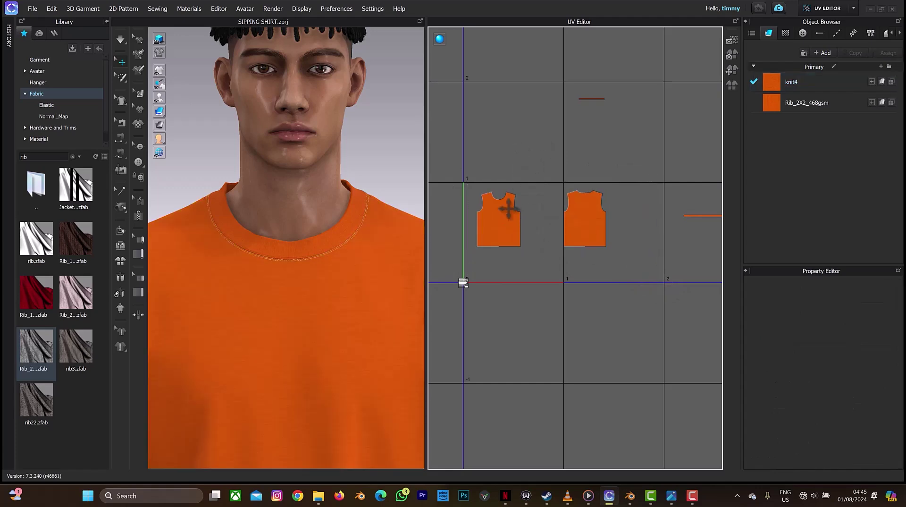
pyautogui.moveTo(508, 207); pyautogui.dragTo(499, 202)
pyautogui.moveTo(572, 214); pyautogui.dragTo(529, 211)
pyautogui.click(493, 212)
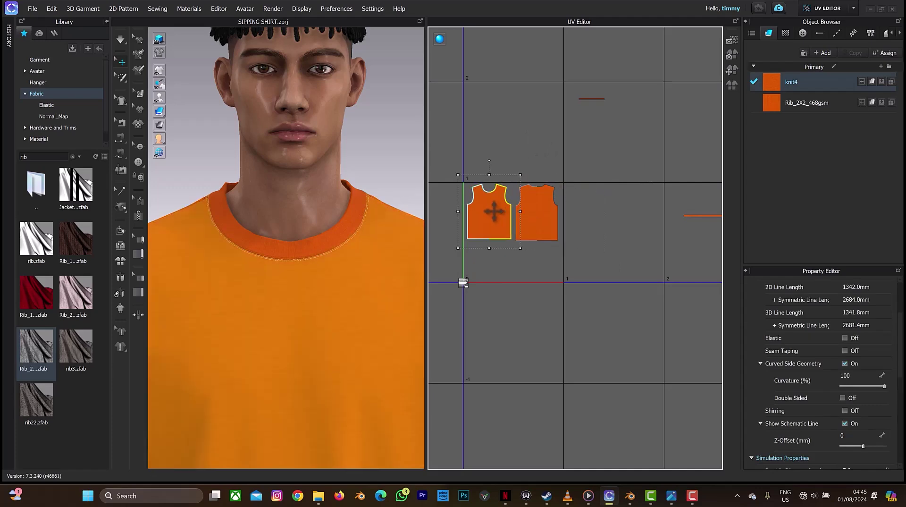
# - Select both distant sleeve UV pieces and move them to the UV origin, just below the front and back panels
pyautogui.scroll(-5, 590, 215)
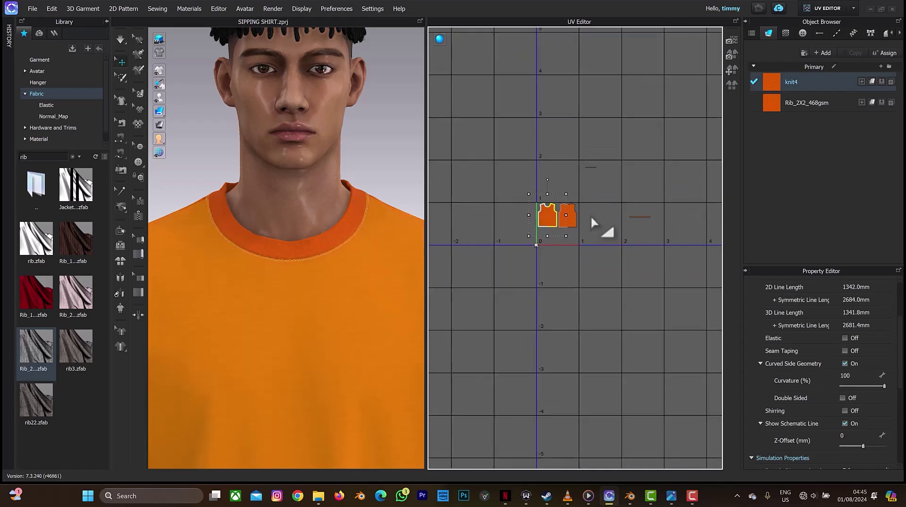
pyautogui.moveTo(463, 367)
pyautogui.mouseDown()
pyautogui.moveTo(568, 431)
pyautogui.moveTo(520, 402)
pyautogui.moveTo(556, 411)
pyautogui.mouseUp()
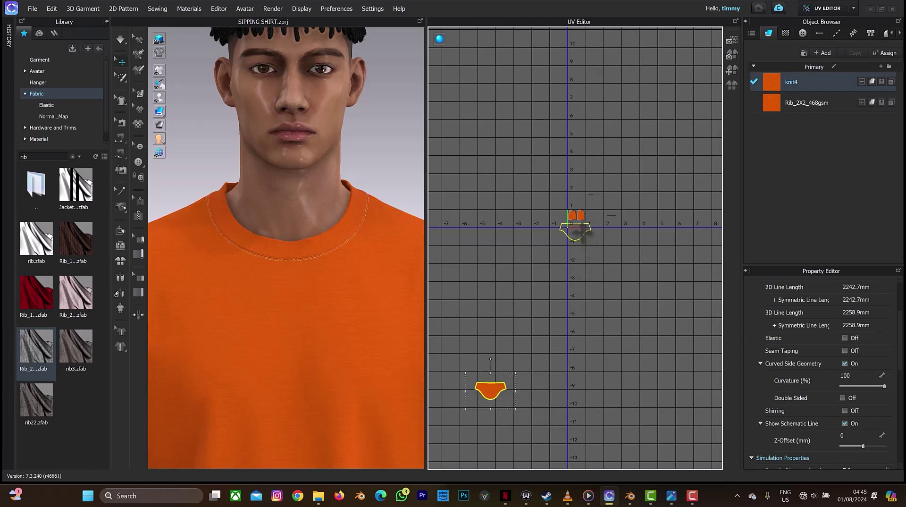
pyautogui.scroll(5, 586, 263)
pyautogui.moveTo(574, 217); pyautogui.dragTo(629, 300, button='right')
# - Try separating the two sleeve UV pieces and scaling one of them down on its own
pyautogui.click(602, 341)
pyautogui.moveTo(589, 267); pyautogui.dragTo(587, 327)
pyautogui.click(573, 258)
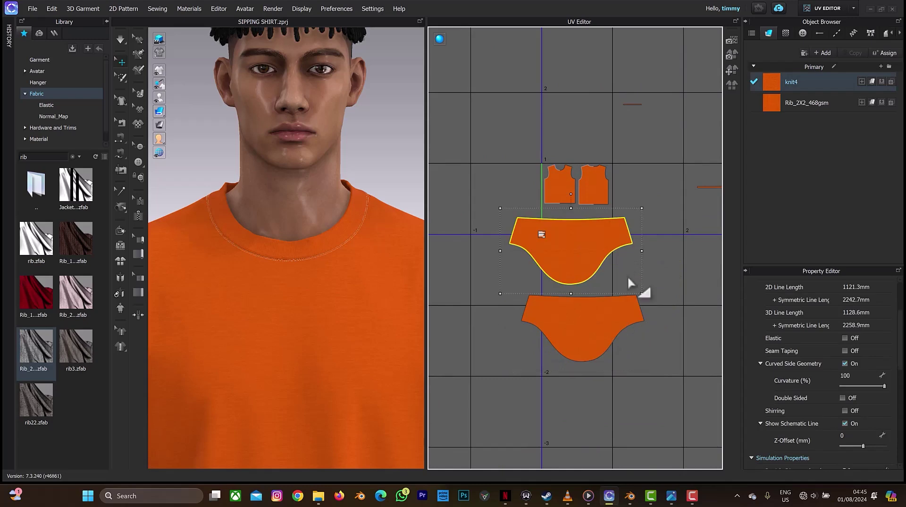
pyautogui.moveTo(642, 296); pyautogui.dragTo(602, 258)
pyautogui.hotkey('ctrl', 'z')
pyautogui.hotkey('ctrl', 'z')
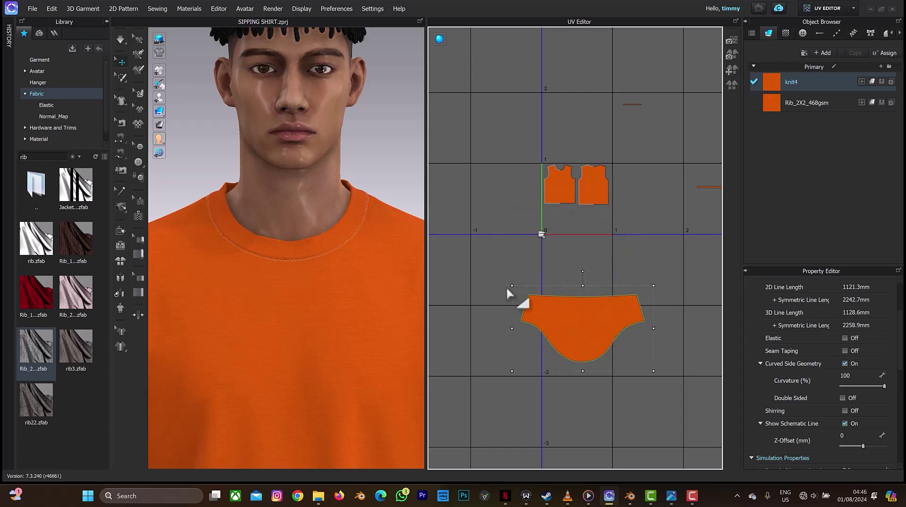
# - Scale both sleeve UV pieces down together to about the front panel's width and move them beneath the front panel
pyautogui.moveTo(501, 283); pyautogui.dragTo(659, 370)
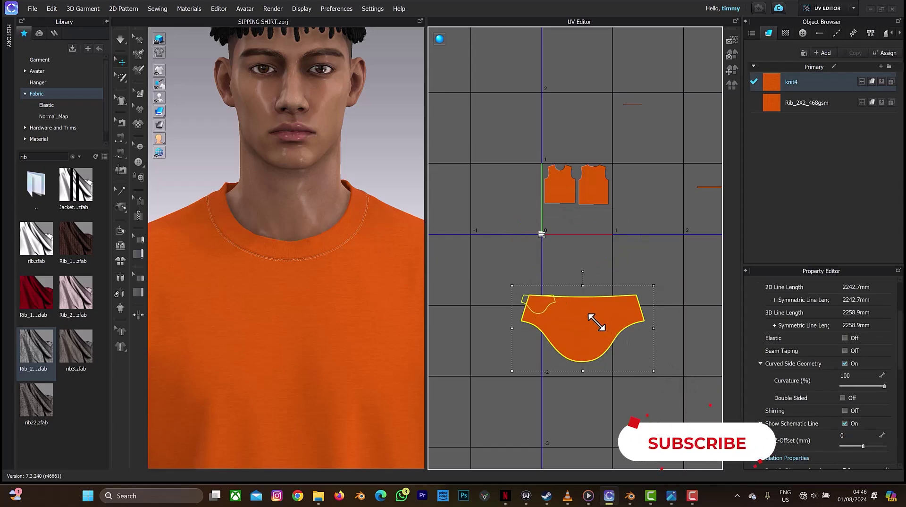
pyautogui.moveTo(596, 322); pyautogui.dragTo(573, 315)
pyautogui.scroll(3, 560, 288)
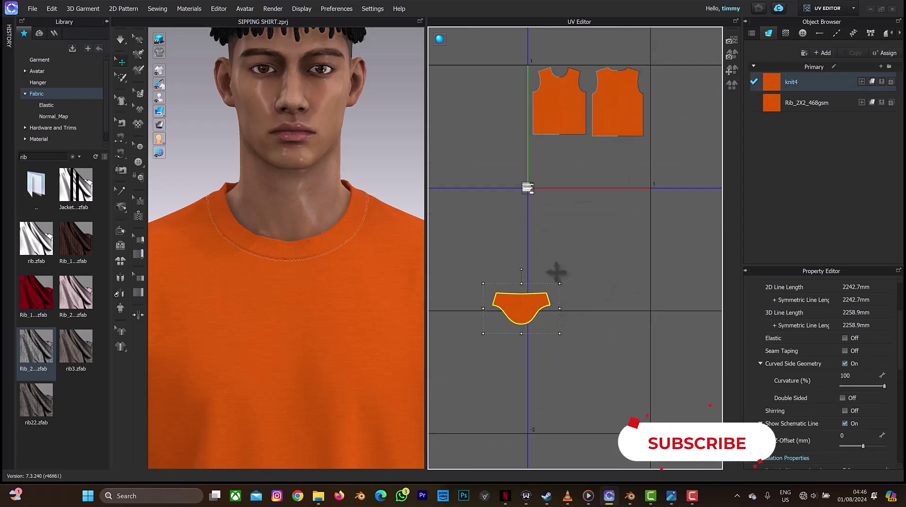
pyautogui.hotkey('ctrl', 'v')
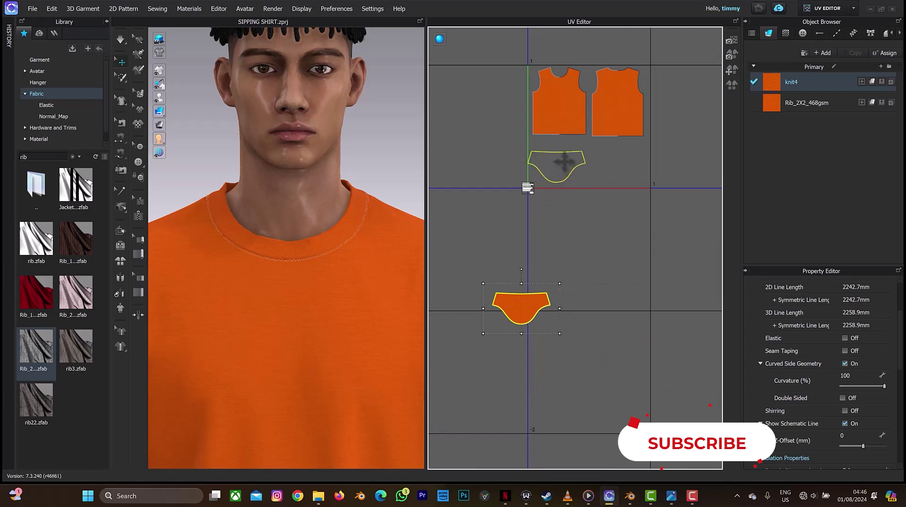
pyautogui.click(568, 157)
# - Separate the stacked sleeve UVs so one sits beneath the front panel and the other beneath the back panel
pyautogui.scroll(6, 573, 161)
pyautogui.scroll(-4, 574, 165)
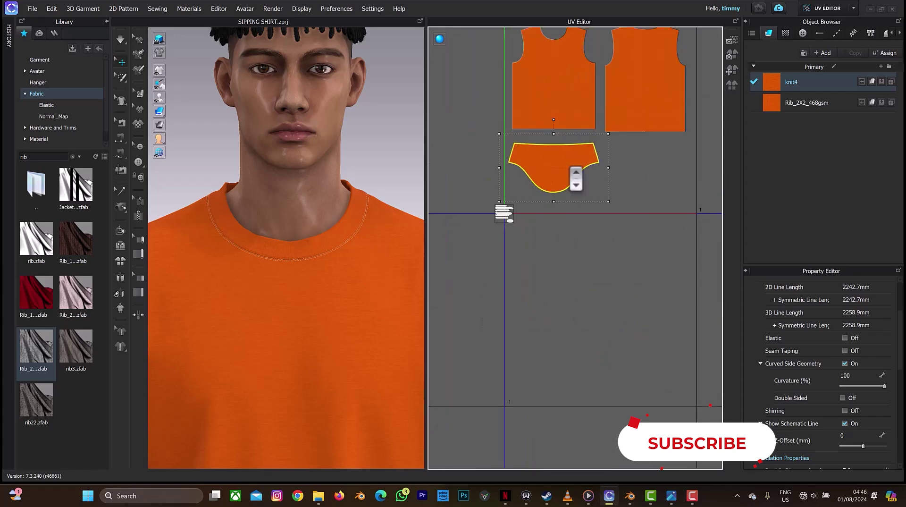
pyautogui.scroll(-2, 576, 180)
pyautogui.moveTo(571, 174)
pyautogui.mouseDown()
pyautogui.moveTo(631, 176)
pyautogui.moveTo(559, 172)
pyautogui.mouseUp()
pyautogui.click(650, 227)
pyautogui.click(597, 170)
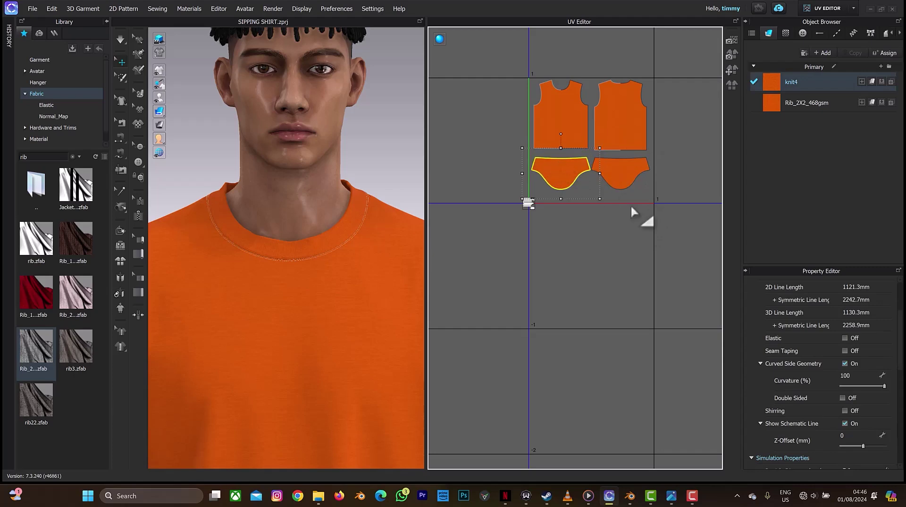
# - Move the two thin rib strip UV pieces from outside the tile into the 0-1 tile beneath the sleeve pieces
pyautogui.scroll(-4, 632, 208)
pyautogui.scroll(1, 656, 213)
pyautogui.moveTo(659, 210); pyautogui.dragTo(616, 202, button='right')
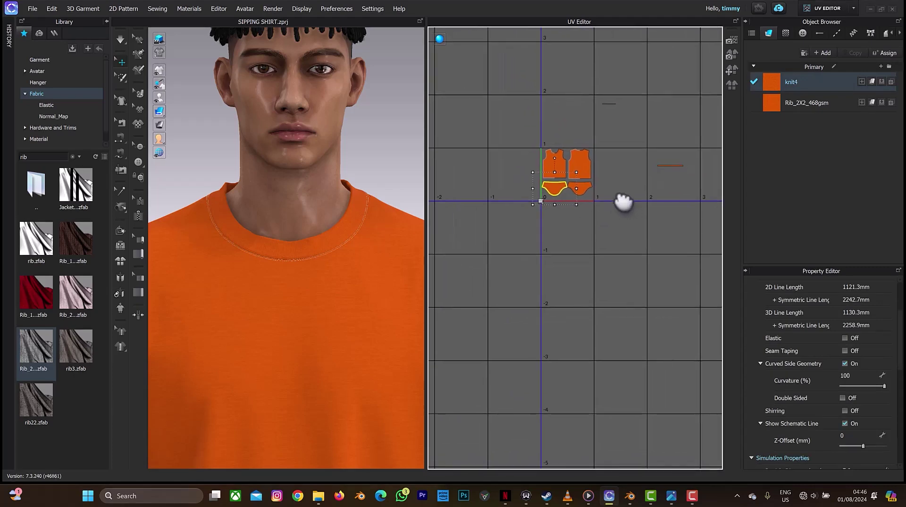
pyautogui.moveTo(647, 157); pyautogui.dragTo(579, 198)
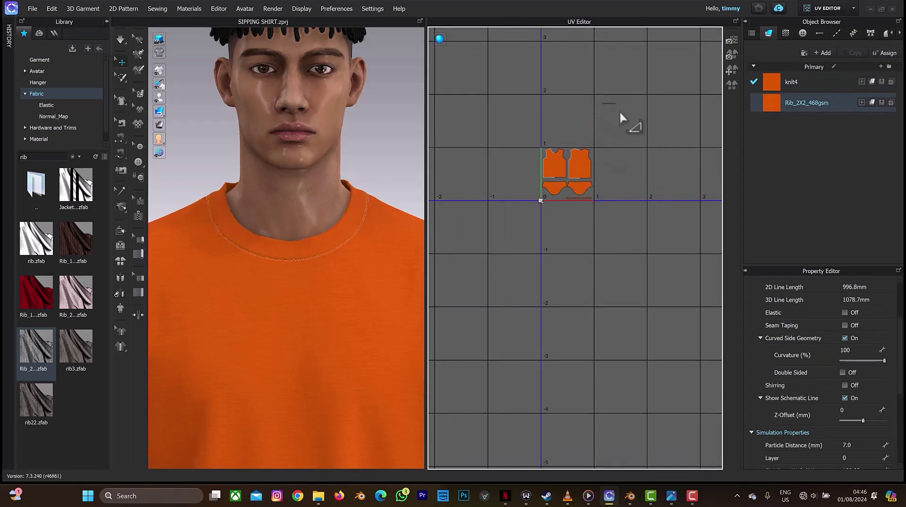
pyautogui.moveTo(611, 104); pyautogui.dragTo(572, 192)
# - Spread the overlapping white label UV pieces at the origin into the free space beneath the sleeve pieces inside the 0-1 tile
pyautogui.scroll(5, 561, 191)
pyautogui.scroll(3, 501, 232)
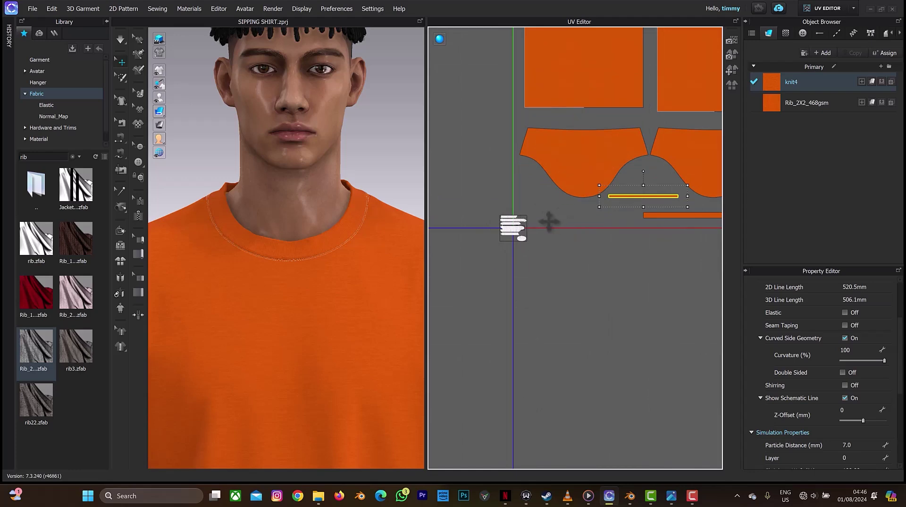
pyautogui.click(519, 221)
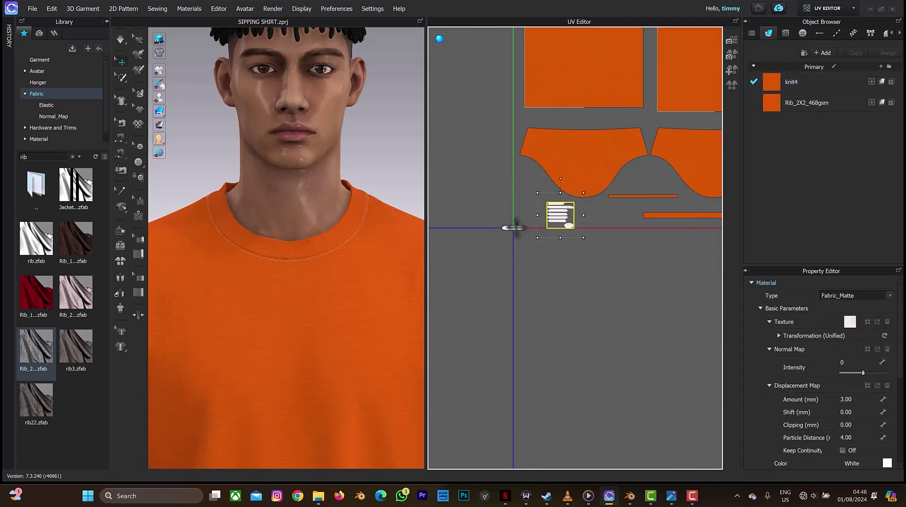
pyautogui.moveTo(513, 228); pyautogui.dragTo(532, 194)
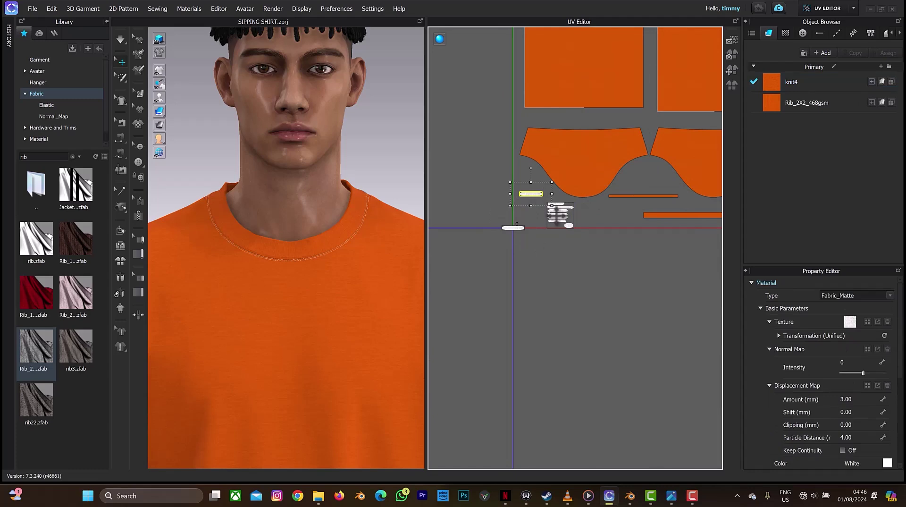
pyautogui.click(556, 209)
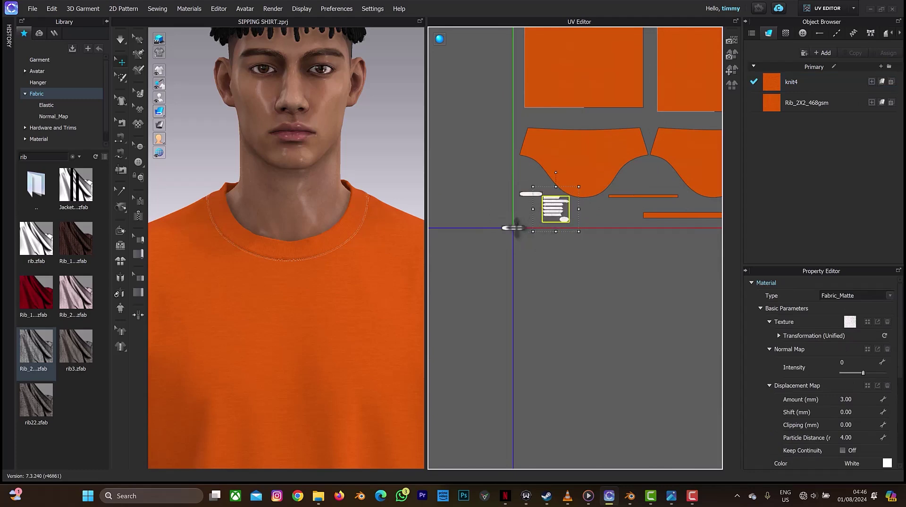
pyautogui.moveTo(513, 229); pyautogui.dragTo(607, 213)
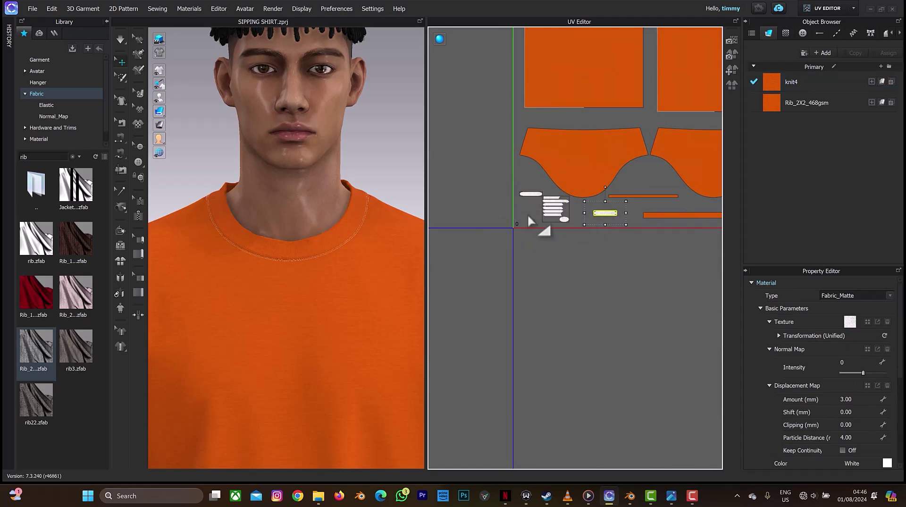
pyautogui.click(565, 247)
# - Bake the diffuse and normal textures for the 0 to 1 UV area at 8192 pixels as tshirt.png in the texture folder
pyautogui.scroll(-5, 564, 248)
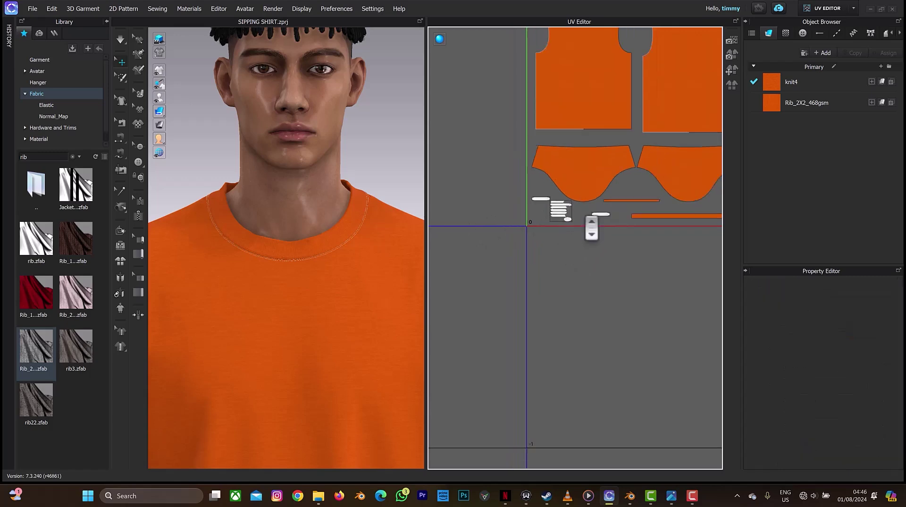
pyautogui.scroll(3, 587, 219)
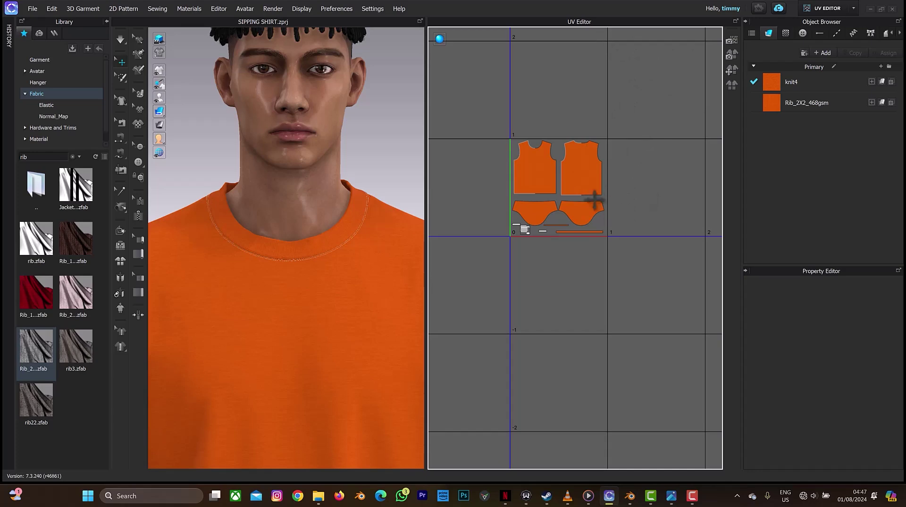
pyautogui.moveTo(693, 226); pyautogui.dragTo(627, 222, button='middle')
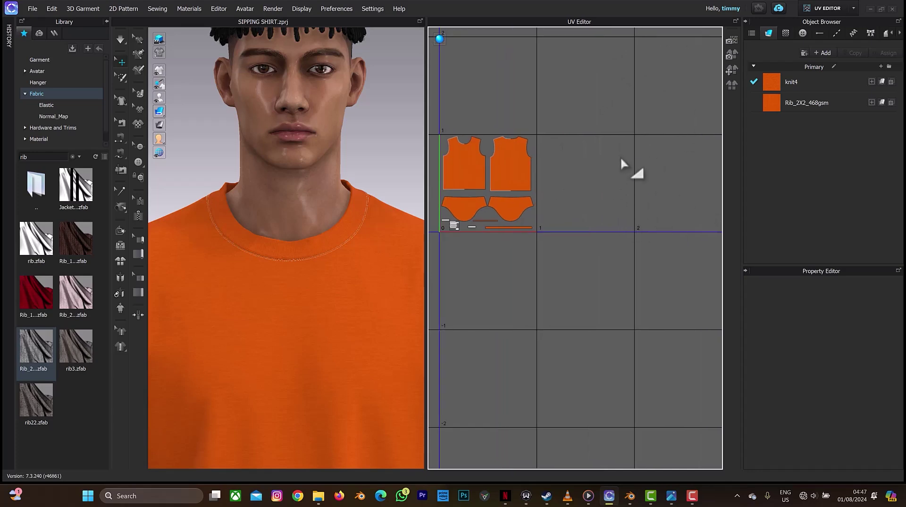
pyautogui.moveTo(621, 159); pyautogui.dragTo(665, 165, button='middle')
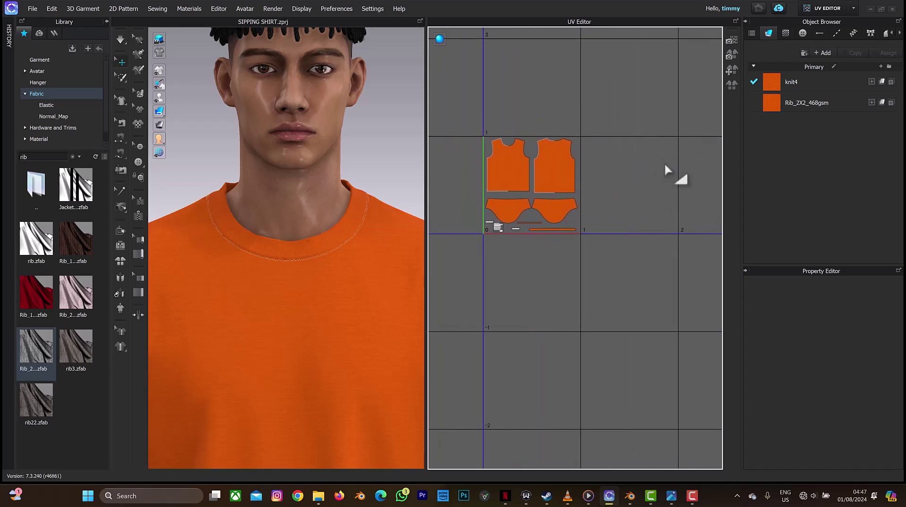
pyautogui.click(731, 54)
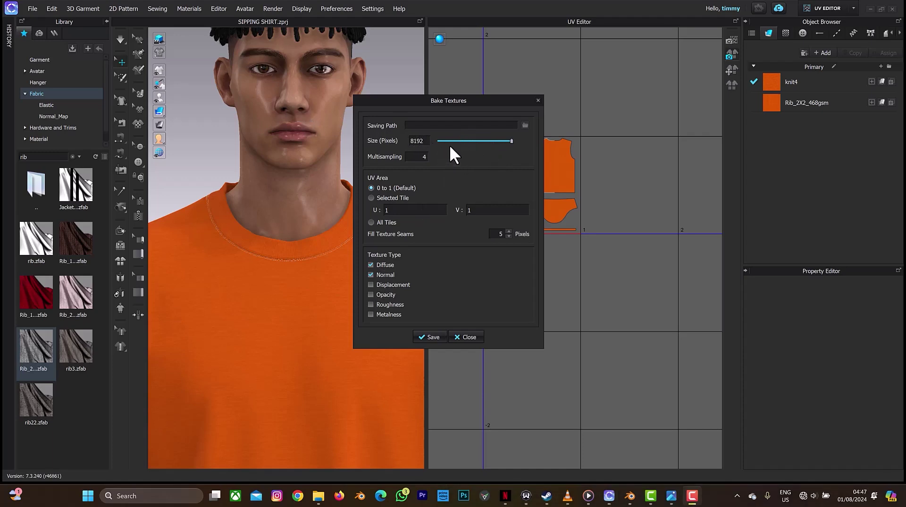
pyautogui.moveTo(511, 140)
pyautogui.mouseDown()
pyautogui.moveTo(433, 143)
pyautogui.moveTo(514, 150)
pyautogui.mouseUp()
pyautogui.click(525, 125)
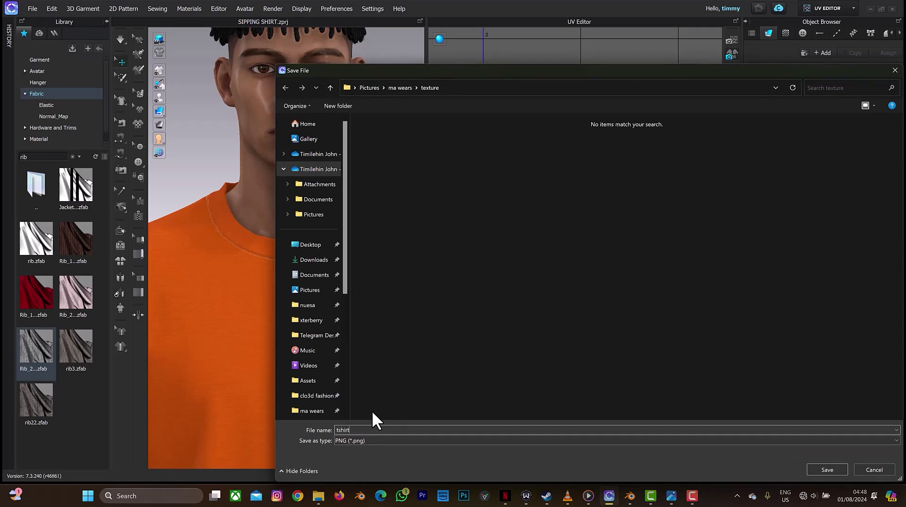
pyautogui.press('Return')
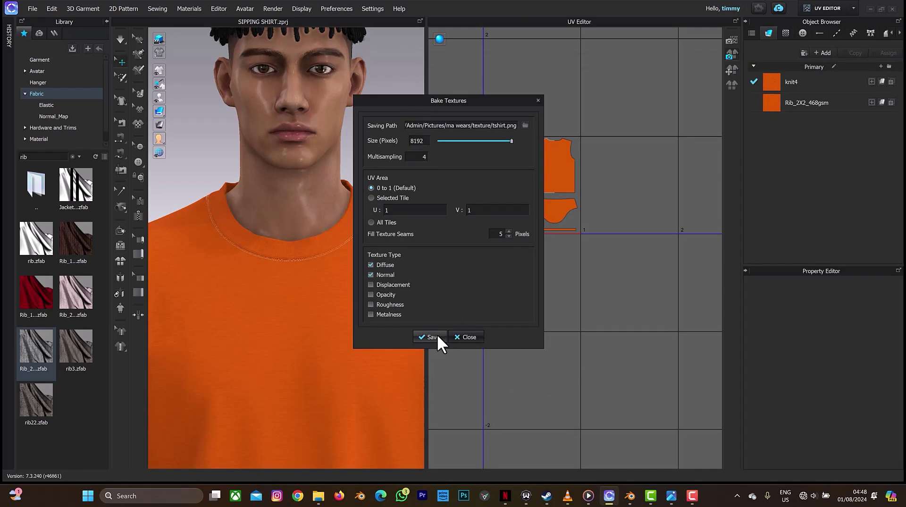
pyautogui.click(436, 335)
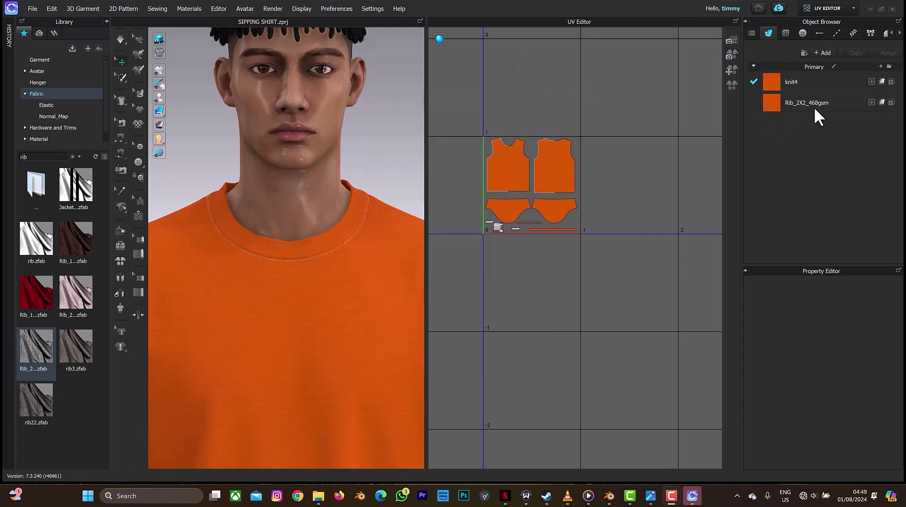
# - Switch to Simulation mode and export the garment as Alembic (OGAWA) file tshirt, with Thick, Unified UV Coordinates, metre scale and Current Frame
pyautogui.click(830, 11)
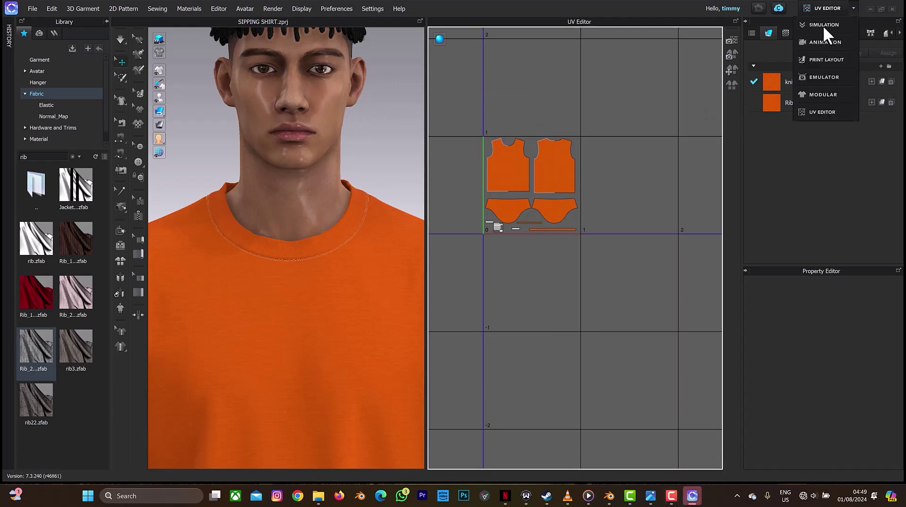
pyautogui.click(822, 25)
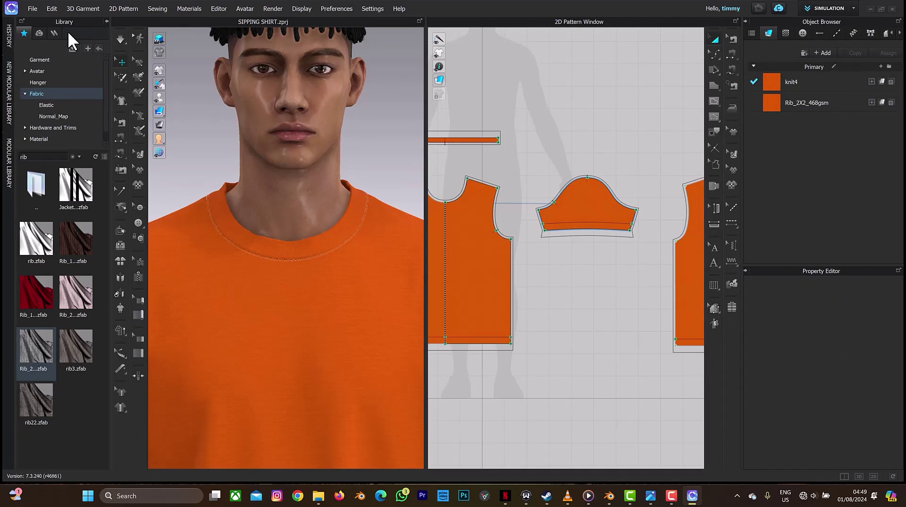
pyautogui.click(33, 8)
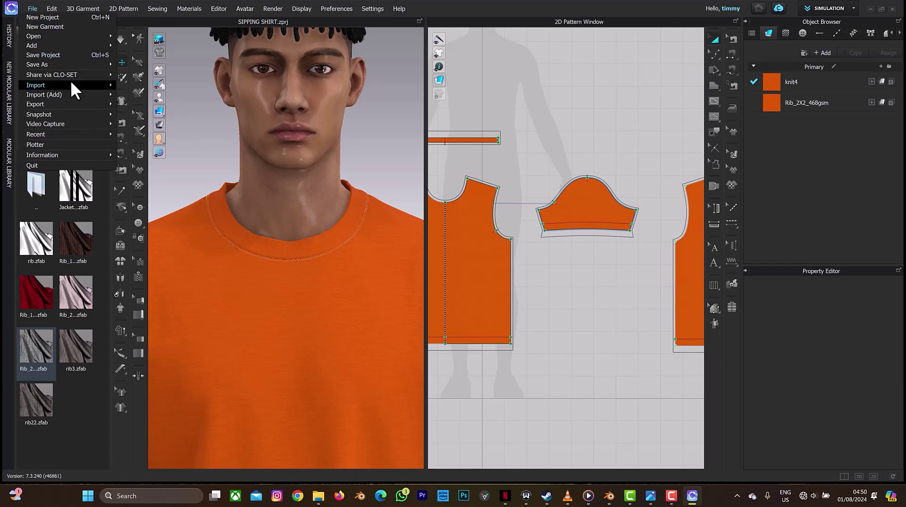
pyautogui.moveTo(55, 104)
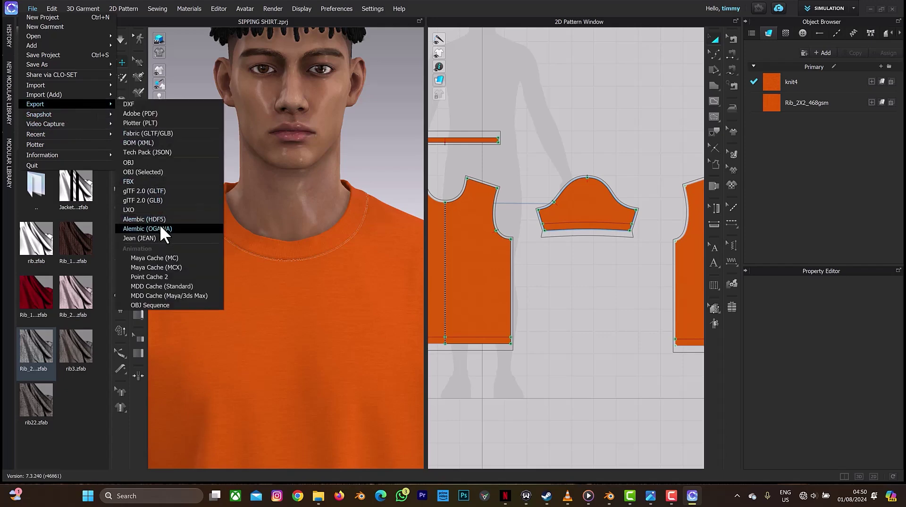
pyautogui.click(159, 227)
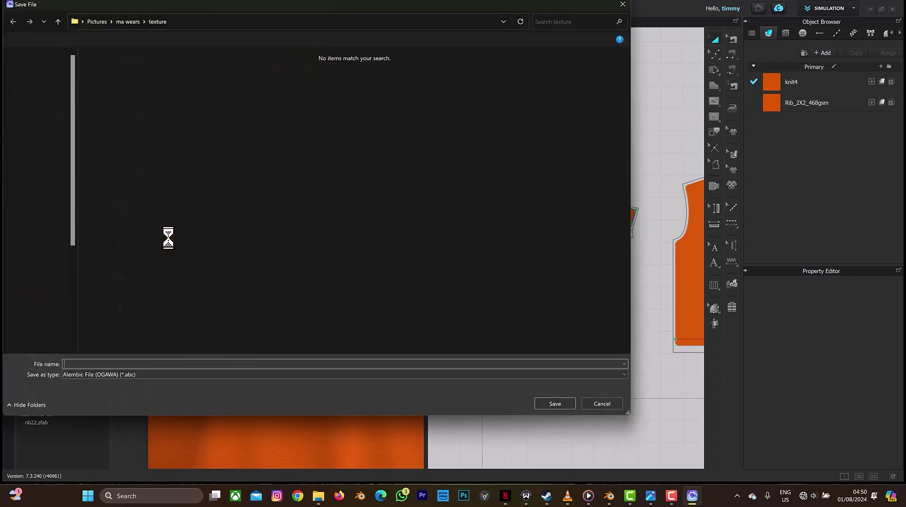
pyautogui.click(146, 363)
pyautogui.write('tshi')
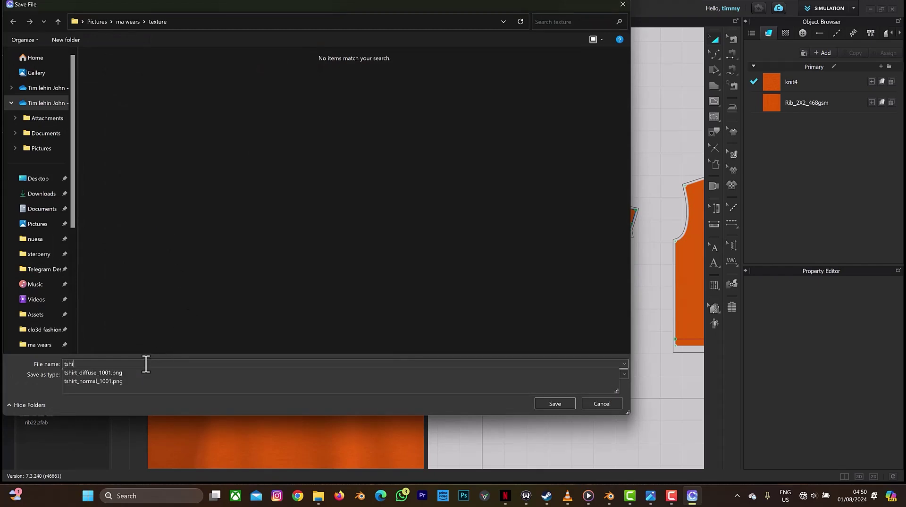
pyautogui.write('rt')
pyautogui.press('Return')
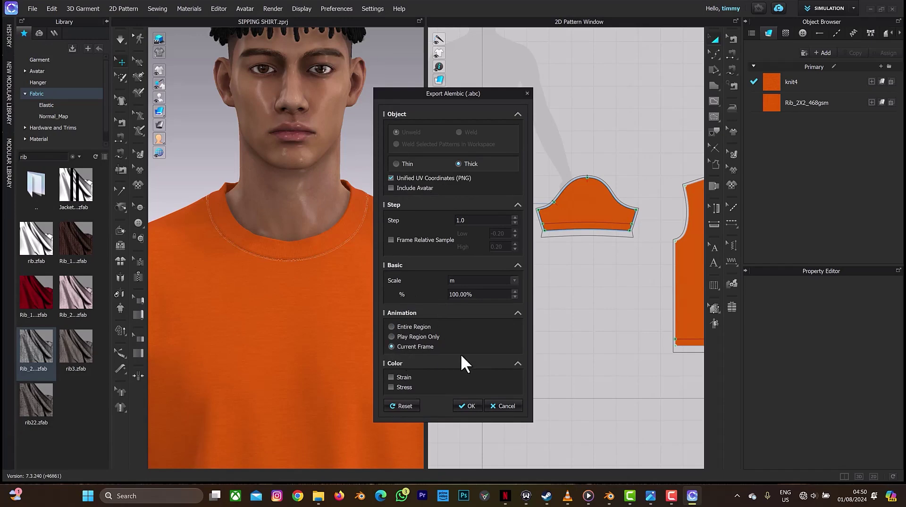
pyautogui.click(470, 405)
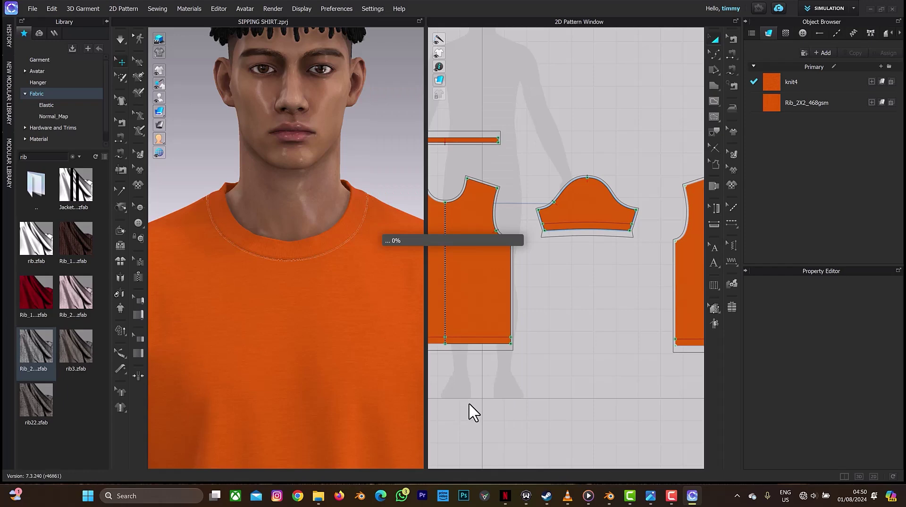
# - Switch to Blender and import the Alembic file tshirt.abc from the ma wears texture folder
pyautogui.click(609, 496)
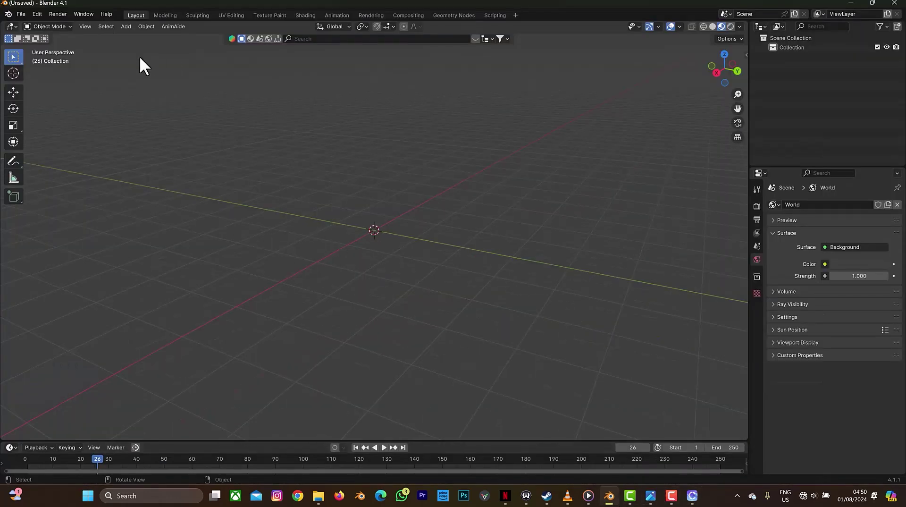
pyautogui.click(17, 11)
pyautogui.moveTo(62, 149)
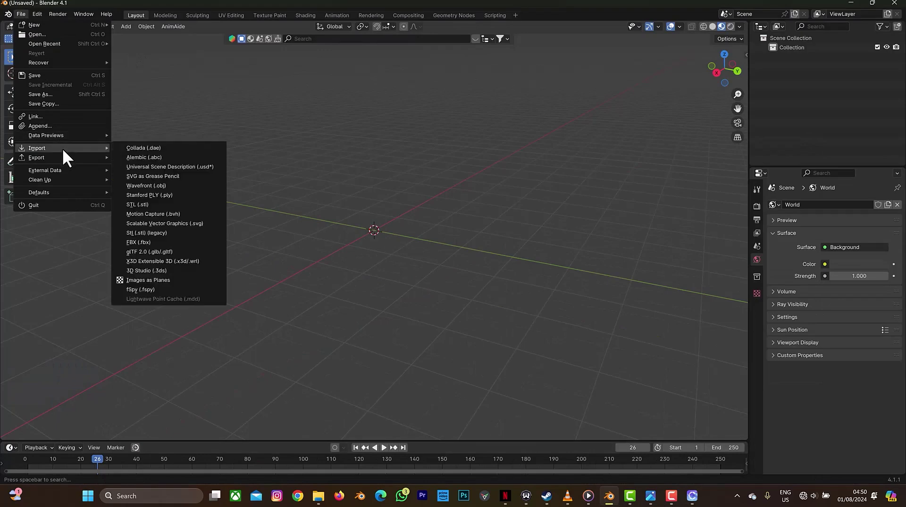
pyautogui.click(143, 159)
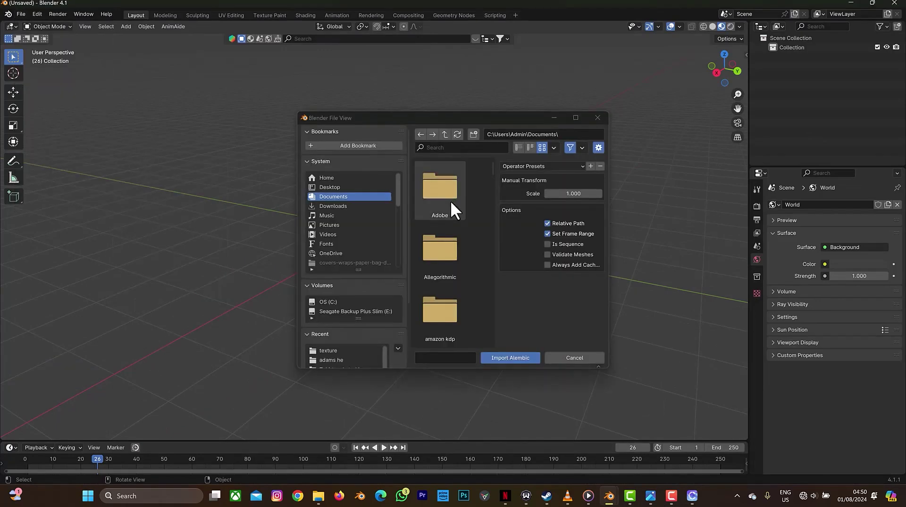
pyautogui.scroll(-5, 339, 222)
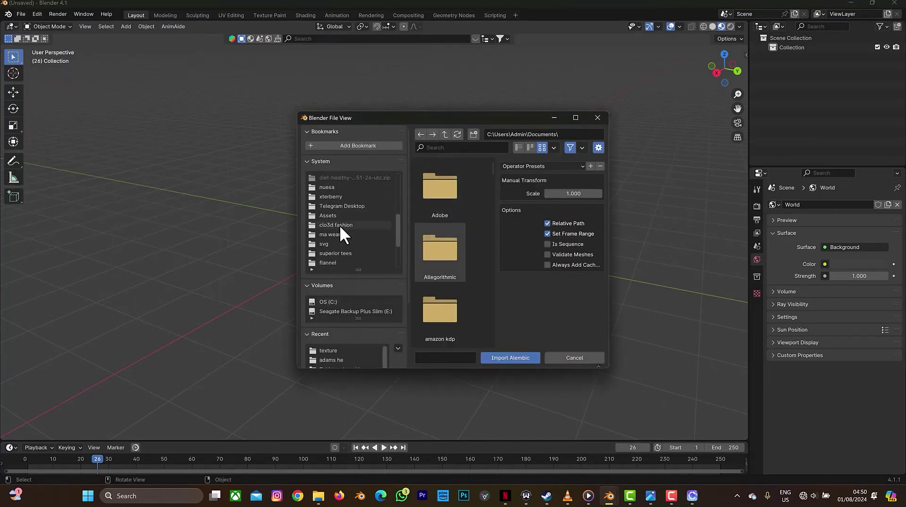
pyautogui.click(335, 234)
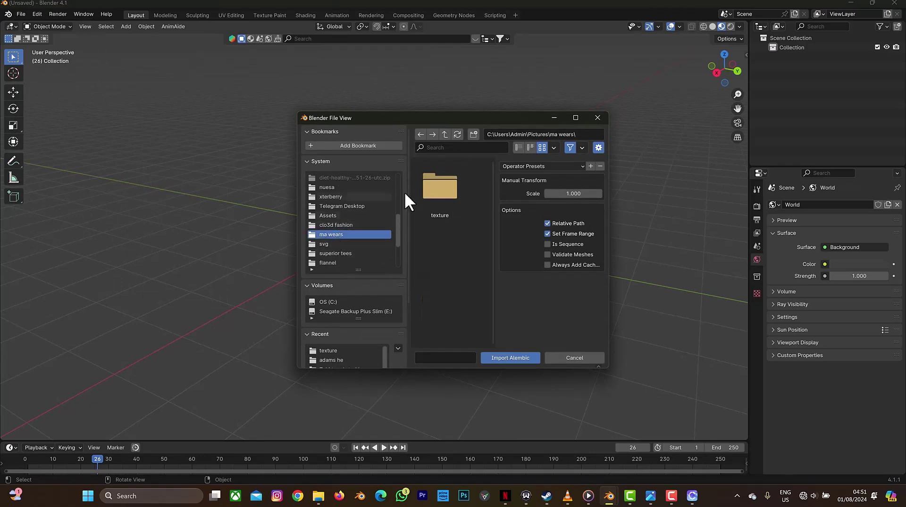
pyautogui.doubleClick(440, 189)
pyautogui.click(439, 197)
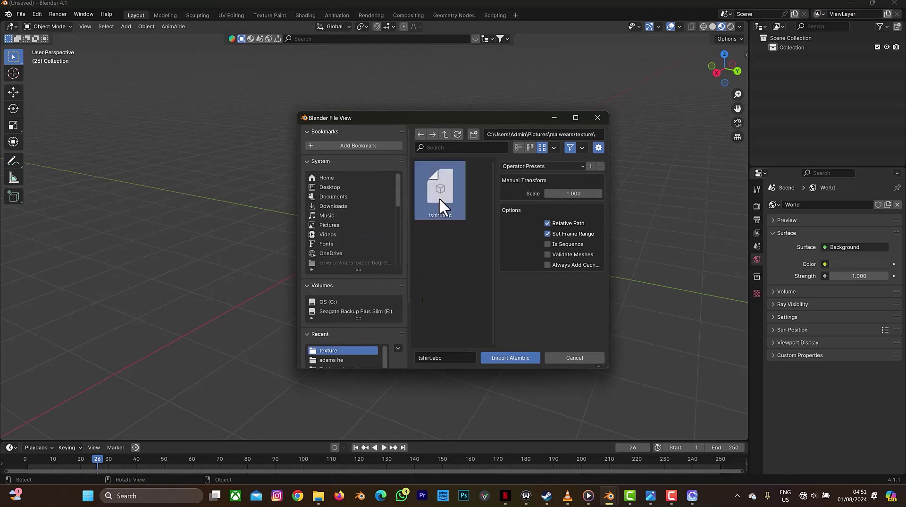
pyautogui.click(504, 357)
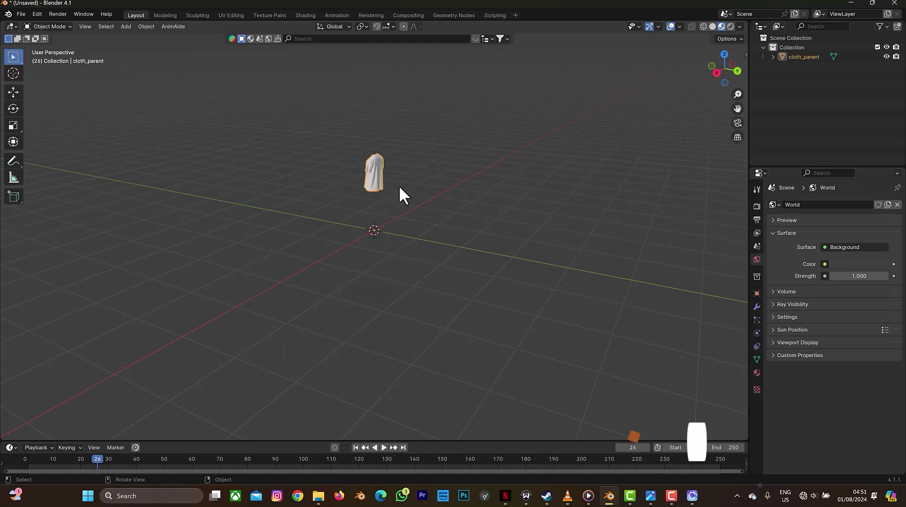
# - Scale the imported T-shirt up to about three and a half times its imported size
pyautogui.press('s')
pyautogui.click(649, 103)
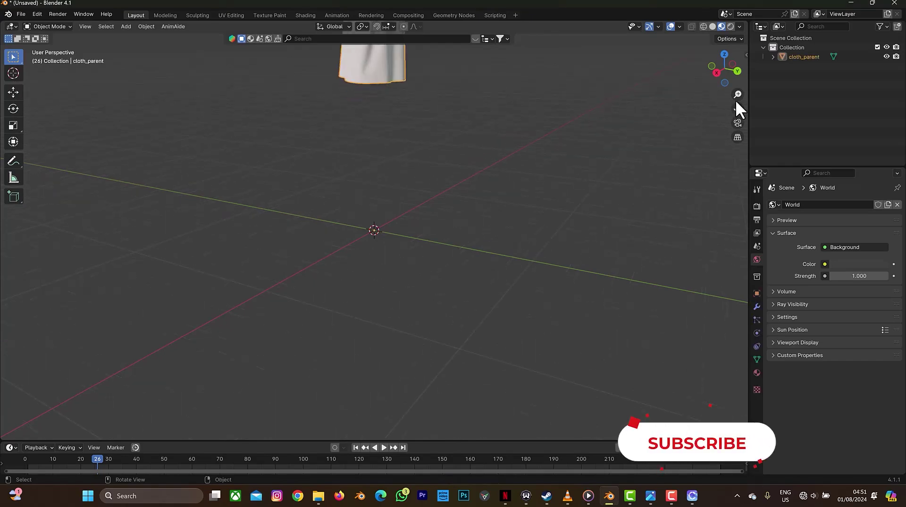
pyautogui.moveTo(737, 109); pyautogui.dragTo(781, 295)
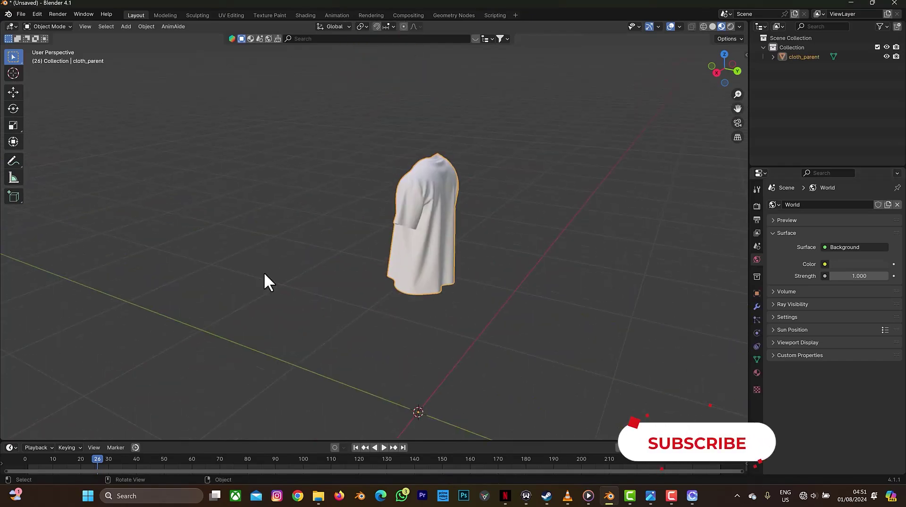
pyautogui.moveTo(714, 76); pyautogui.dragTo(731, 109)
# - Switch to the Shading workspace and frame the front of the T-shirt in its 3D viewport
pyautogui.click(298, 15)
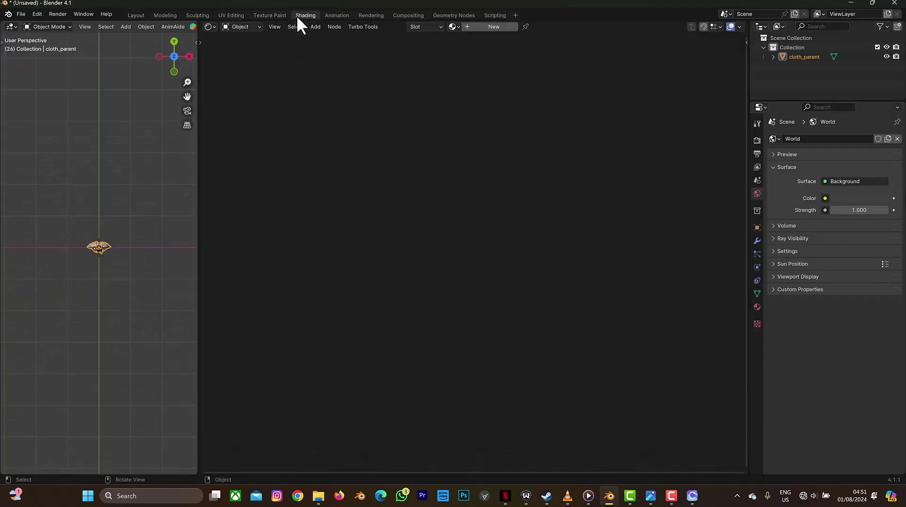
pyautogui.moveTo(175, 56); pyautogui.dragTo(97, 167)
pyautogui.scroll(8, 104, 182)
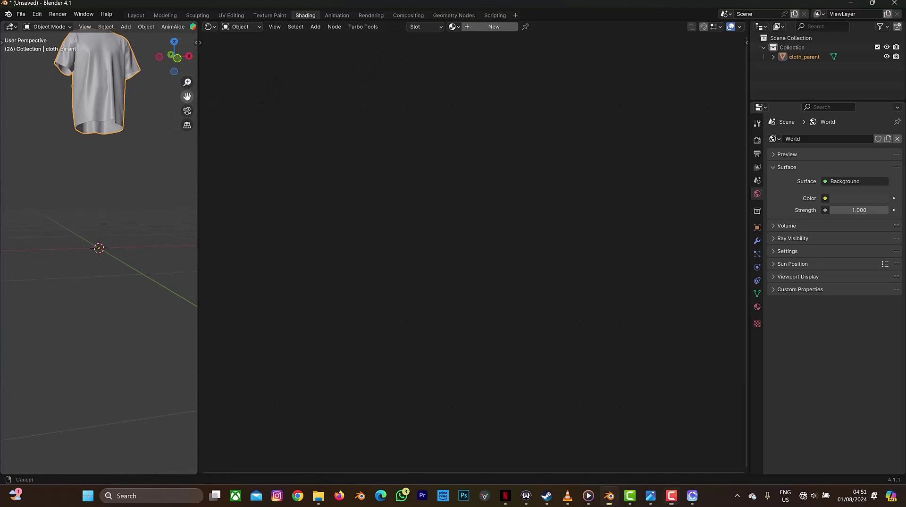
pyautogui.moveTo(187, 96); pyautogui.dragTo(180, 61)
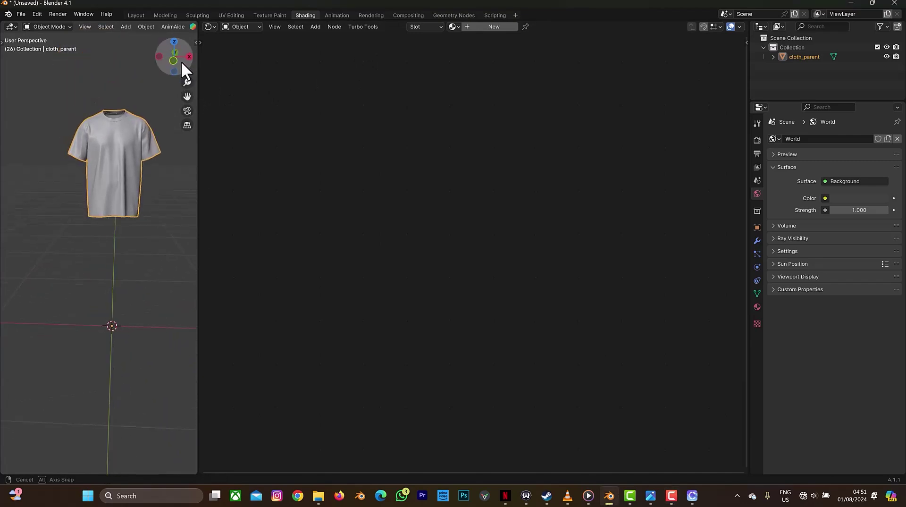
# - Select the T-shirt and create a new material for it
pyautogui.moveTo(188, 96); pyautogui.dragTo(167, 115)
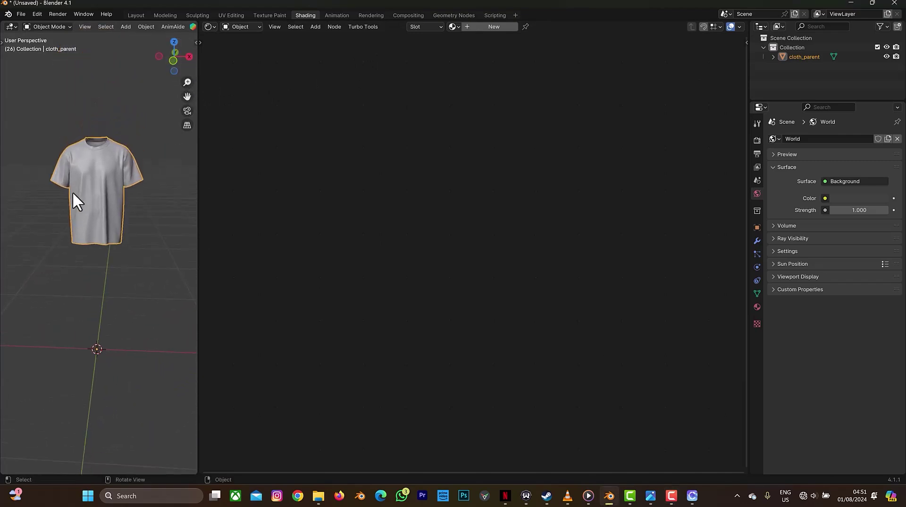
pyautogui.click(91, 184)
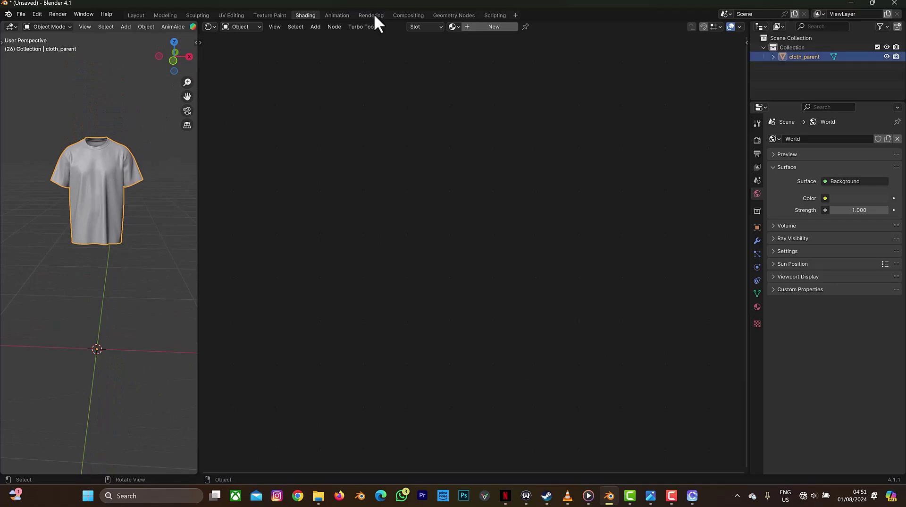
pyautogui.click(489, 26)
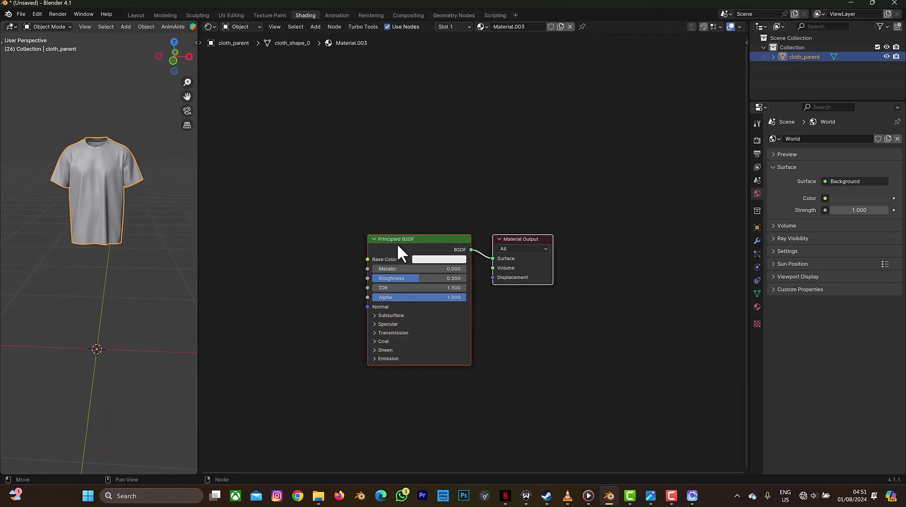
# - Use Principled Texture Setup on the Principled BSDF to load the tshirt_diffuse_1001 and tshirt_normal_1001 maps from the ma wears texture folder
pyautogui.click(397, 243)
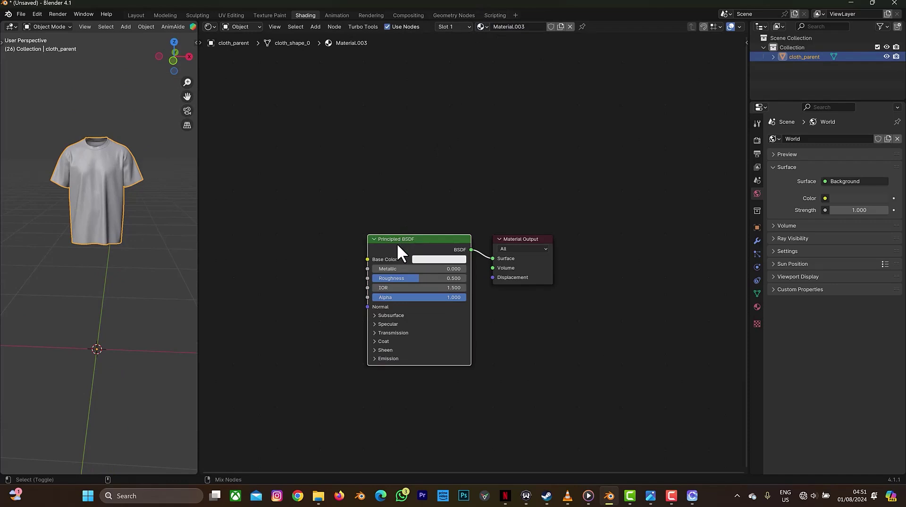
pyautogui.hotkey('ctrl', 'shift', 't')
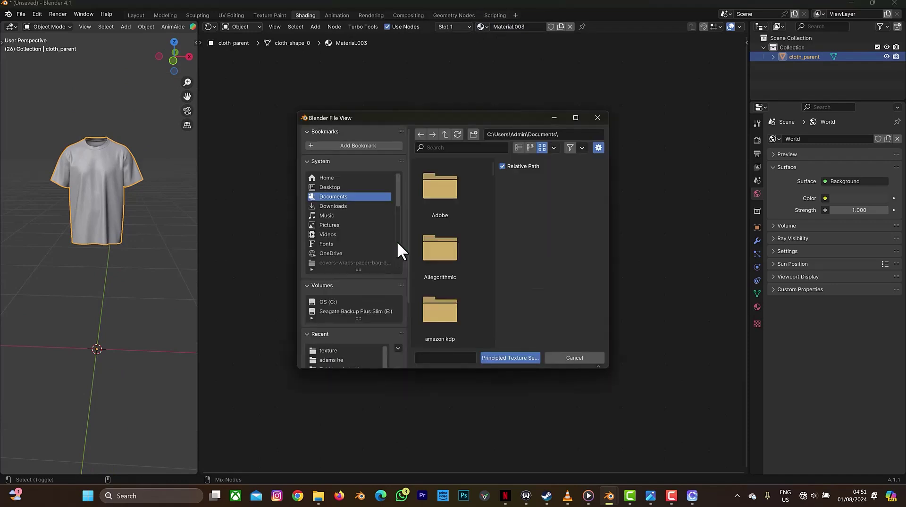
pyautogui.scroll(-2, 341, 237)
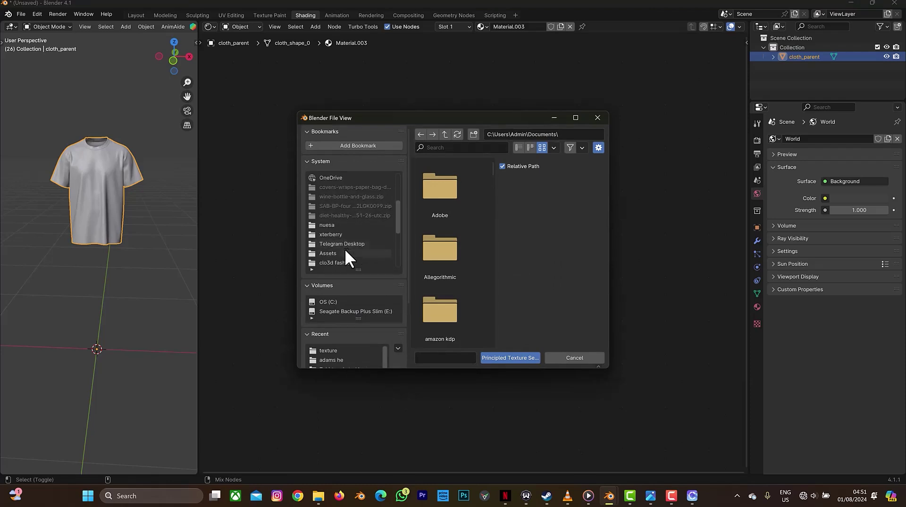
pyautogui.scroll(-2, 344, 248)
pyautogui.click(348, 253)
pyautogui.doubleClick(459, 196)
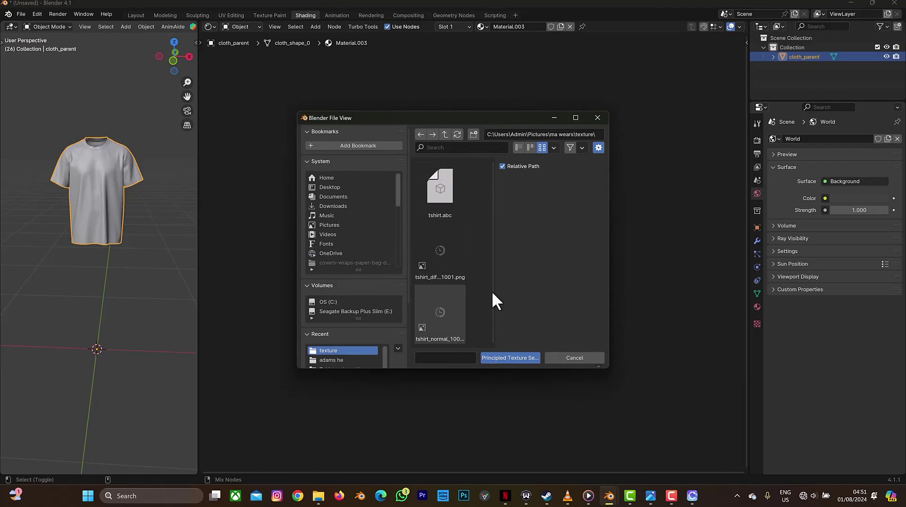
pyautogui.click(446, 244)
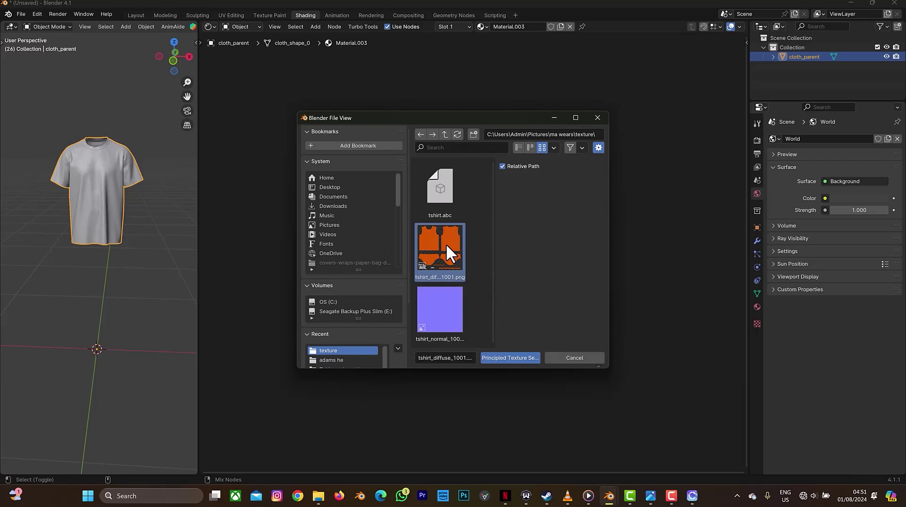
pyautogui.keyDown('shift'); pyautogui.click(449, 306); pyautogui.keyUp('shift')
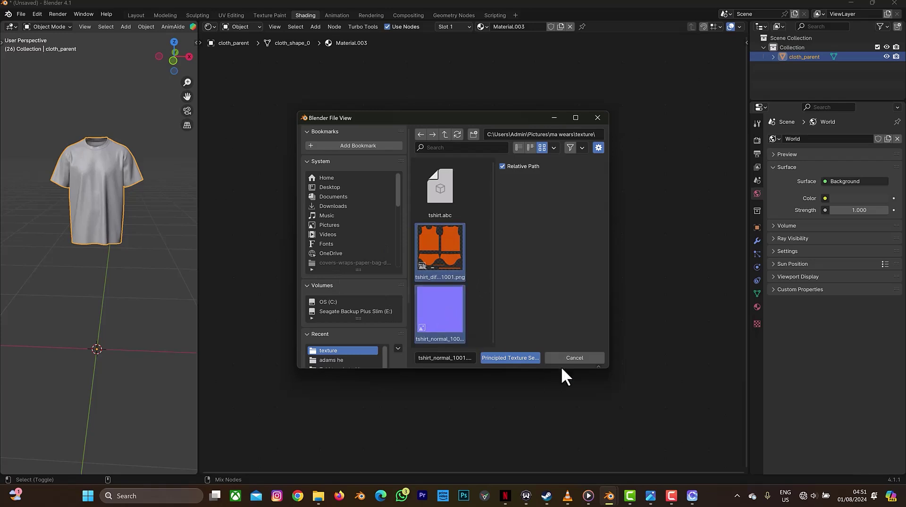
pyautogui.click(522, 356)
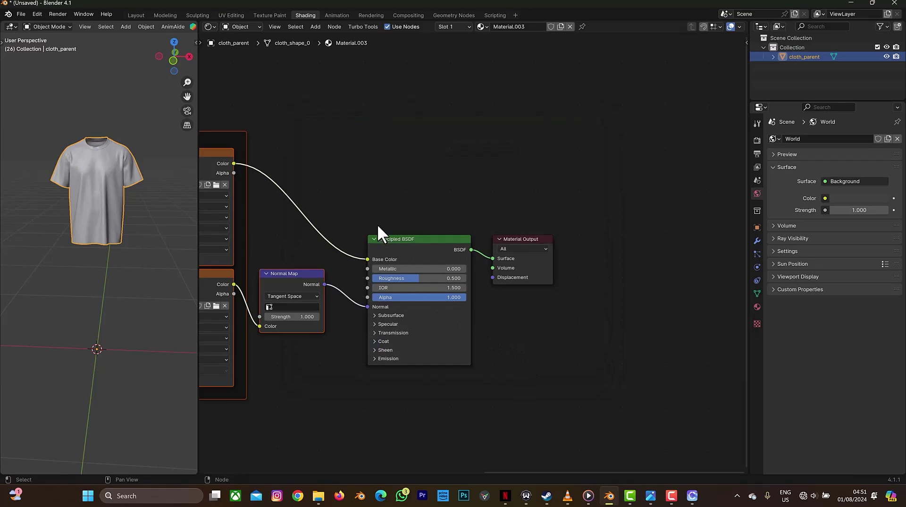
# - Set the 3D viewport shading to Material Preview so the T-shirt shows its baked textures
pyautogui.keyDown('ctrl'); pyautogui.hscroll(-3, 378, 198); pyautogui.keyUp('ctrl')
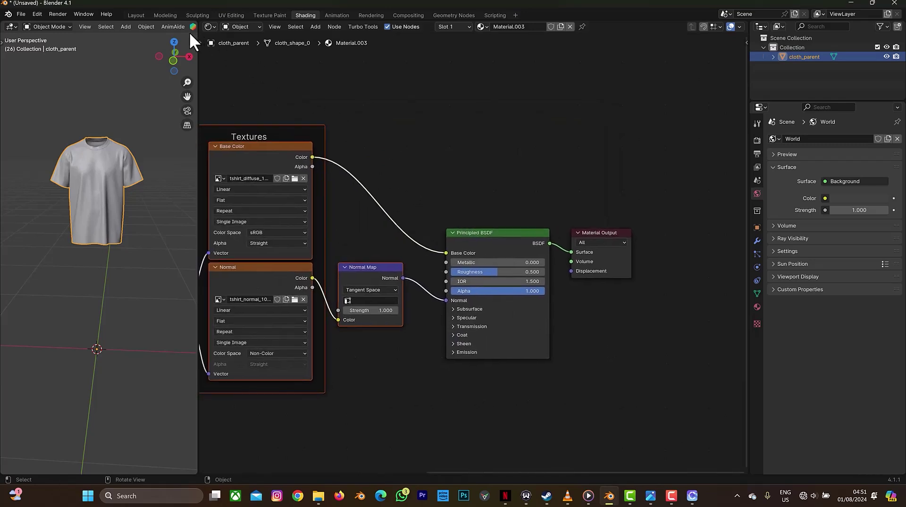
pyautogui.scroll(-2, 169, 26)
pyautogui.scroll(-5, 168, 27)
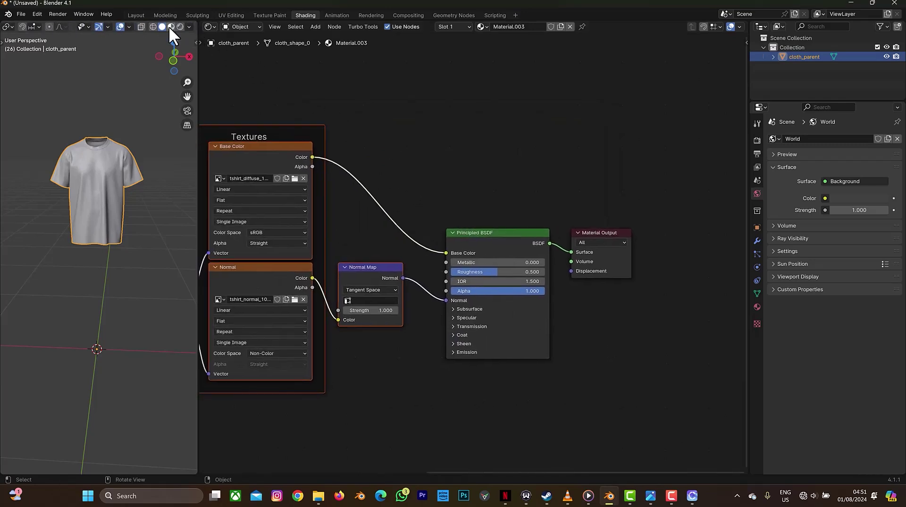
pyautogui.click(170, 26)
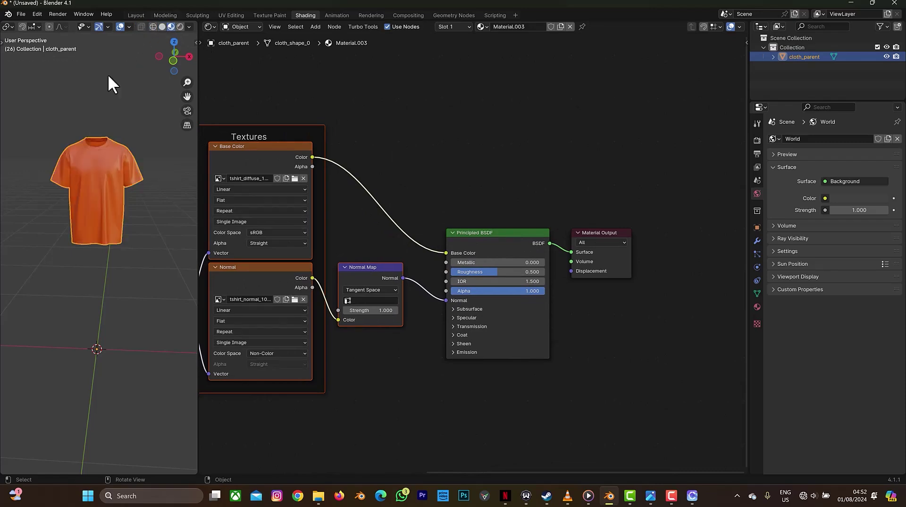
# - Raise the Principled BSDF's Roughness to 0.845 while viewing the fabric up close
pyautogui.scroll(-2, 117, 157)
pyautogui.scroll(8, 120, 151)
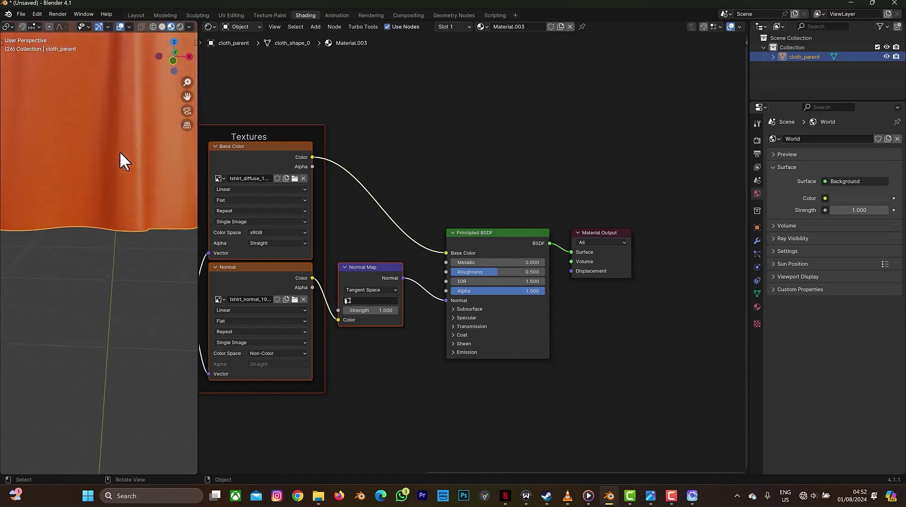
pyautogui.moveTo(186, 98); pyautogui.dragTo(187, 434)
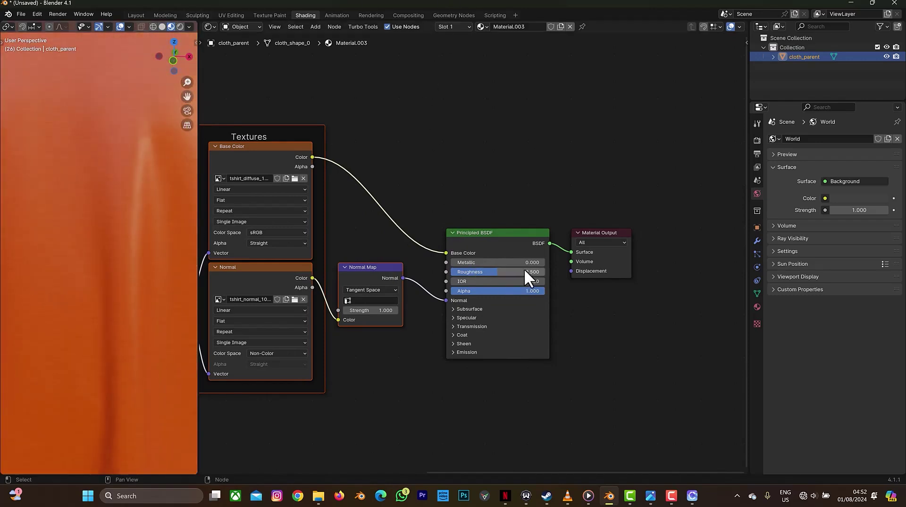
pyautogui.moveTo(497, 270); pyautogui.dragTo(529, 271)
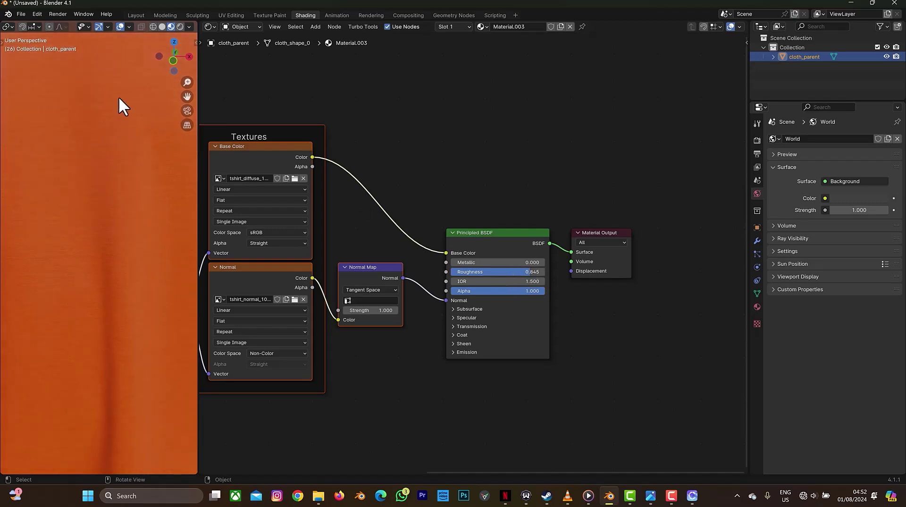
pyautogui.moveTo(187, 96)
pyautogui.mouseDown()
pyautogui.moveTo(124, 323)
pyautogui.moveTo(127, 228)
pyautogui.mouseUp()
# - Switch to the Layout workspace with the whole T-shirt and the world origin in view
pyautogui.click(135, 15)
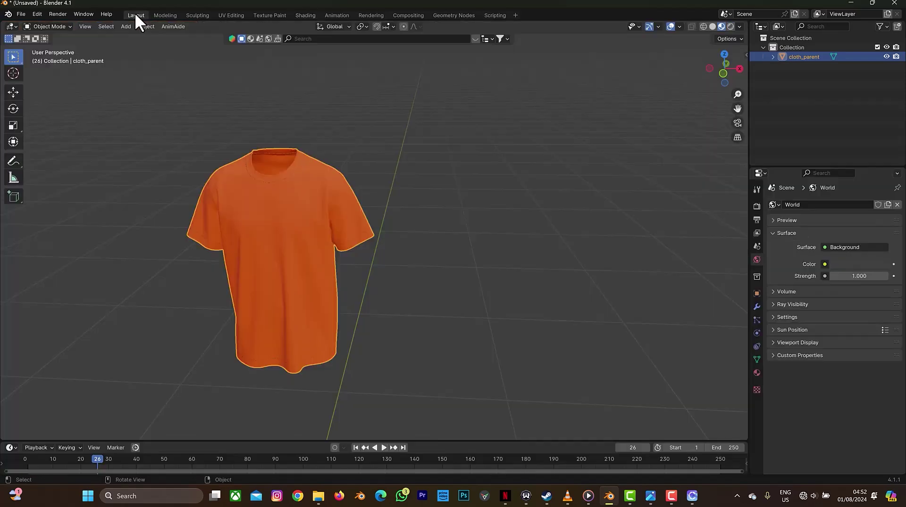
pyautogui.scroll(-3, 405, 307)
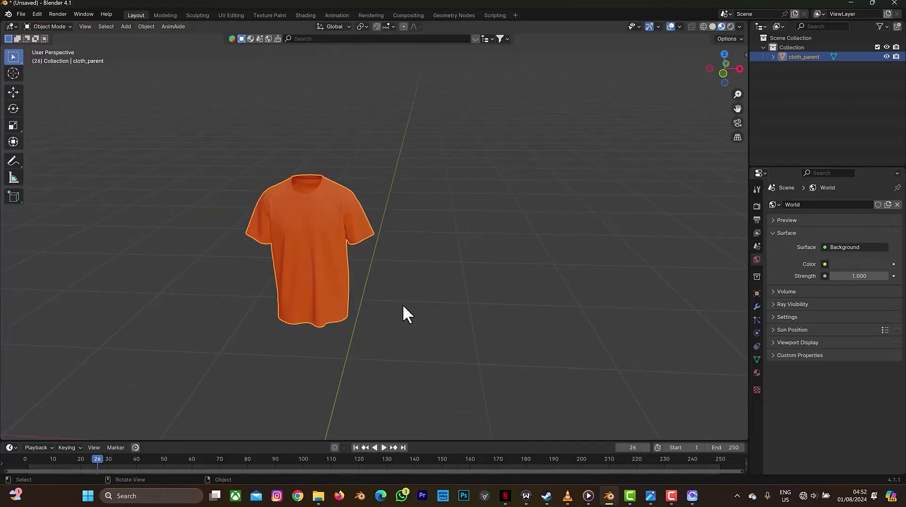
pyautogui.scroll(-2, 366, 285)
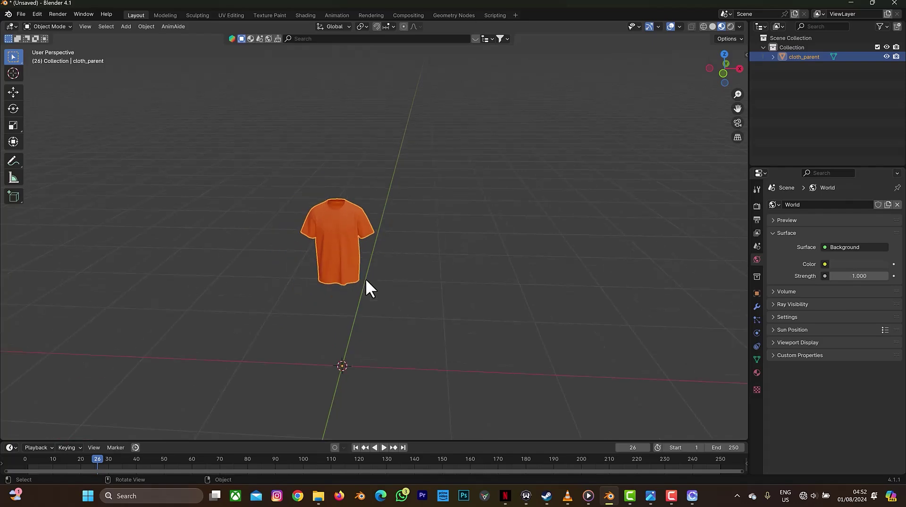
# - Set Max Samples to 64 for both the viewport and the final render in the Cycles sampling settings
pyautogui.click(758, 206)
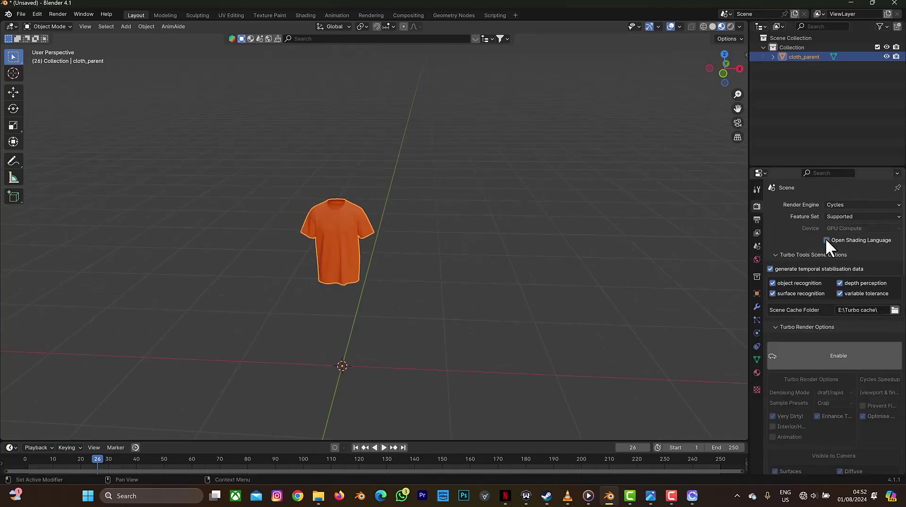
pyautogui.scroll(-10, 842, 282)
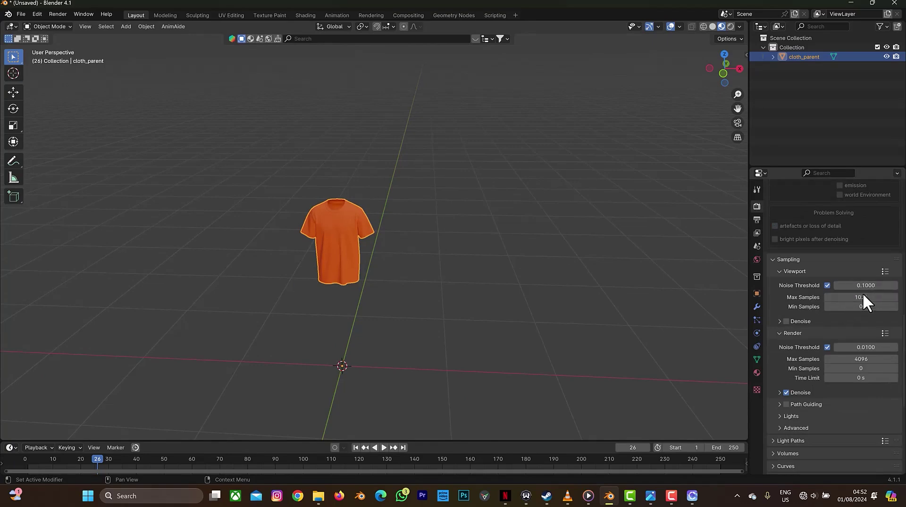
pyautogui.click(863, 296)
pyautogui.write('64')
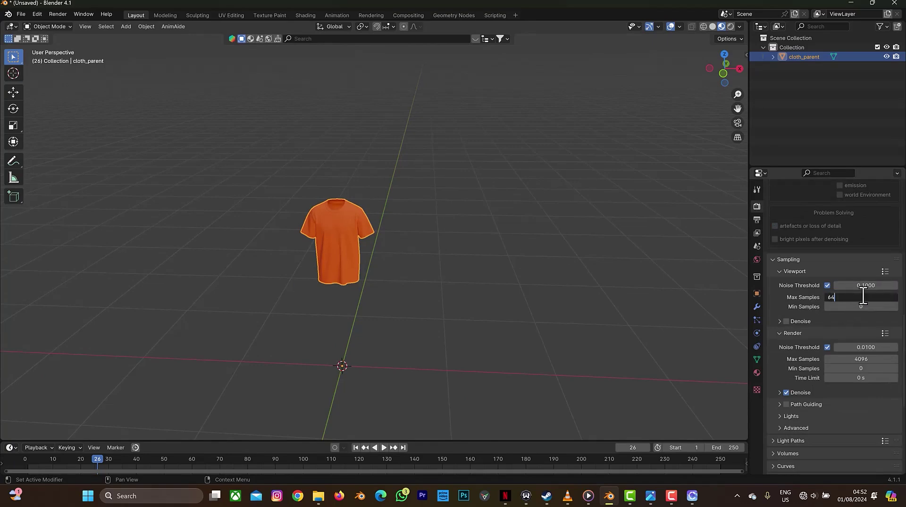
pyautogui.press('Return')
pyautogui.doubleClick(874, 359)
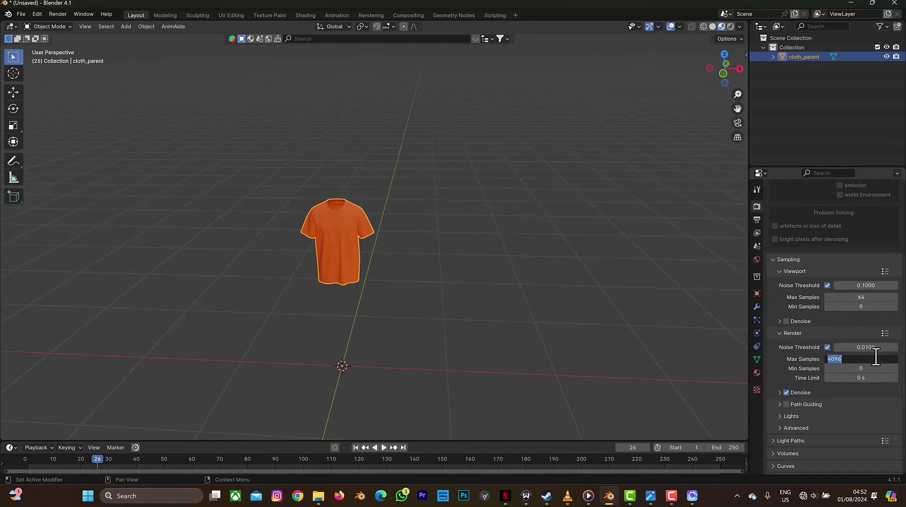
pyautogui.write('64')
pyautogui.press('Return')
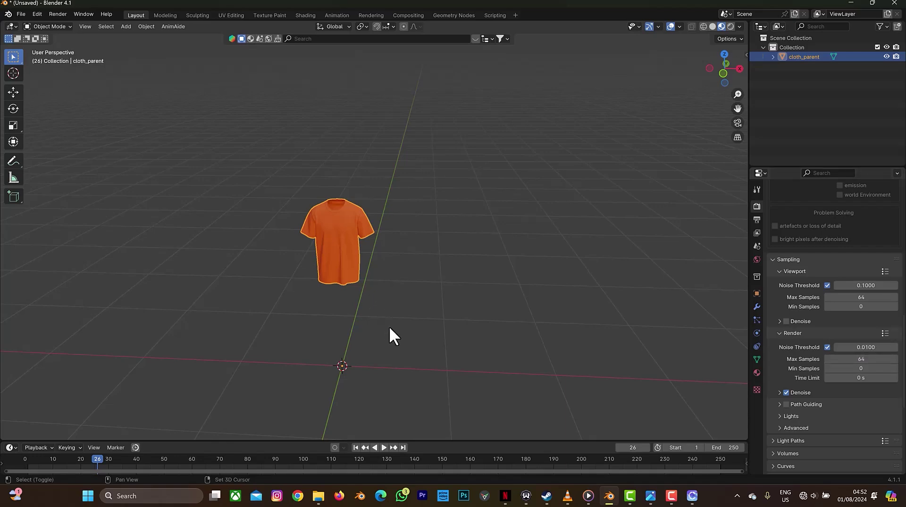
# - Add a plane at the world origin as a floor and scale it up to about 2.6 times its size
pyautogui.hotkey('shift', 'a')
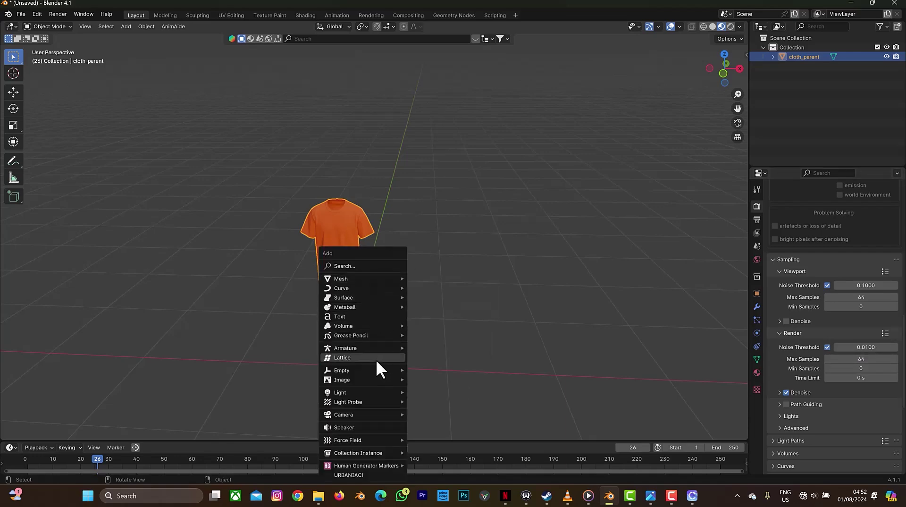
pyautogui.moveTo(374, 391)
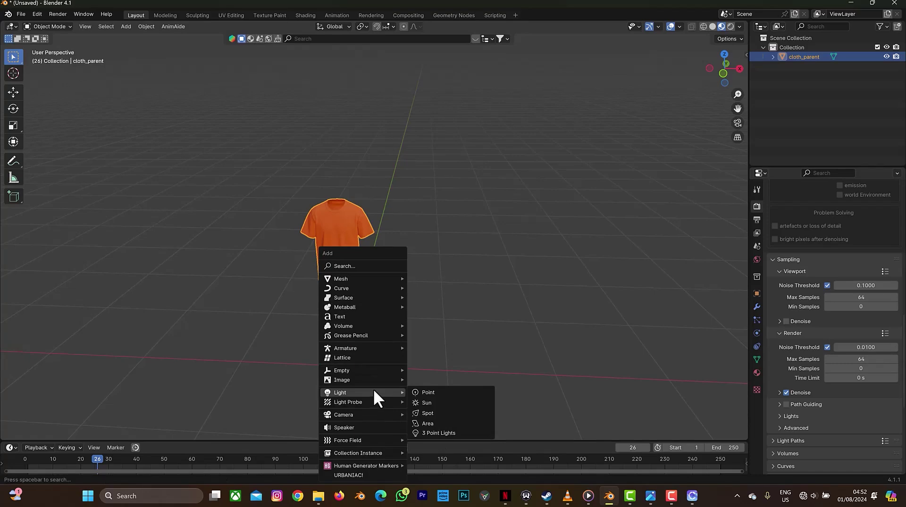
pyautogui.moveTo(390, 278)
pyautogui.click(430, 279)
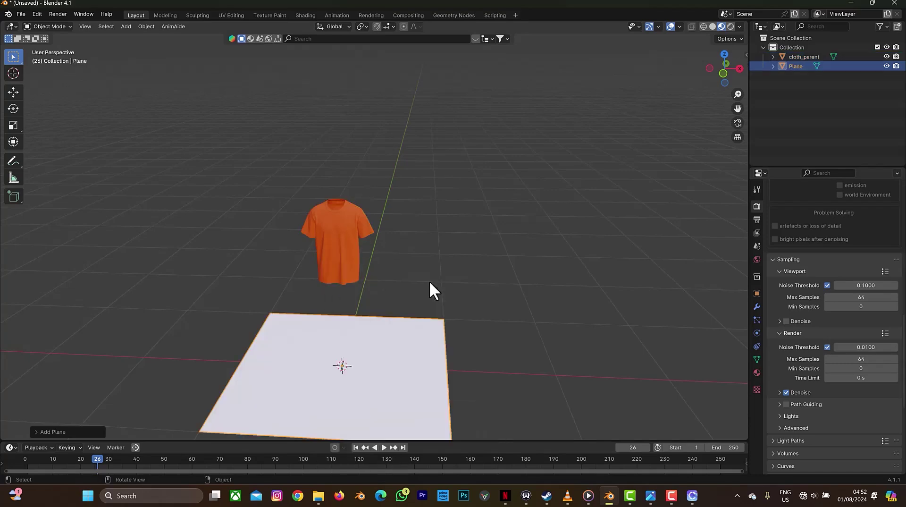
pyautogui.press('s')
pyautogui.click(667, 333)
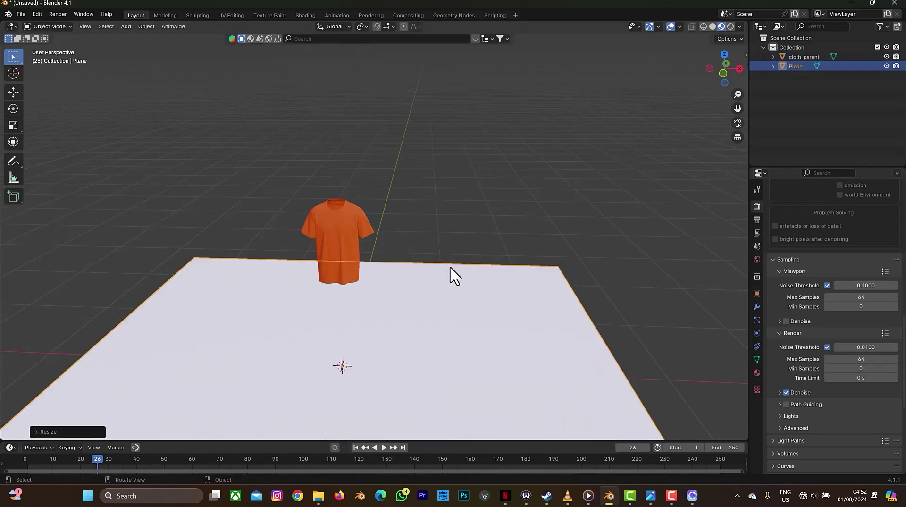
# - Extrude the plane's back edge straight up along Z to form a wall rising well above the T-shirt
pyautogui.press('Tab')
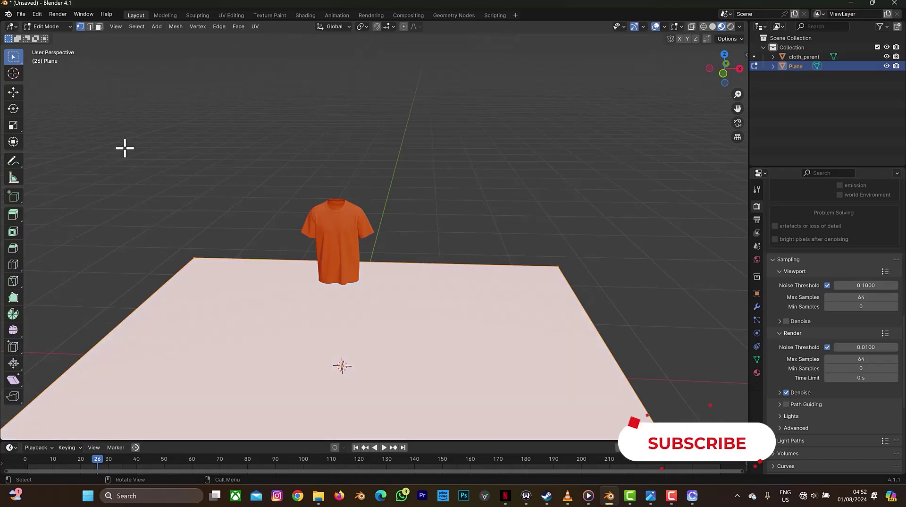
pyautogui.click(90, 26)
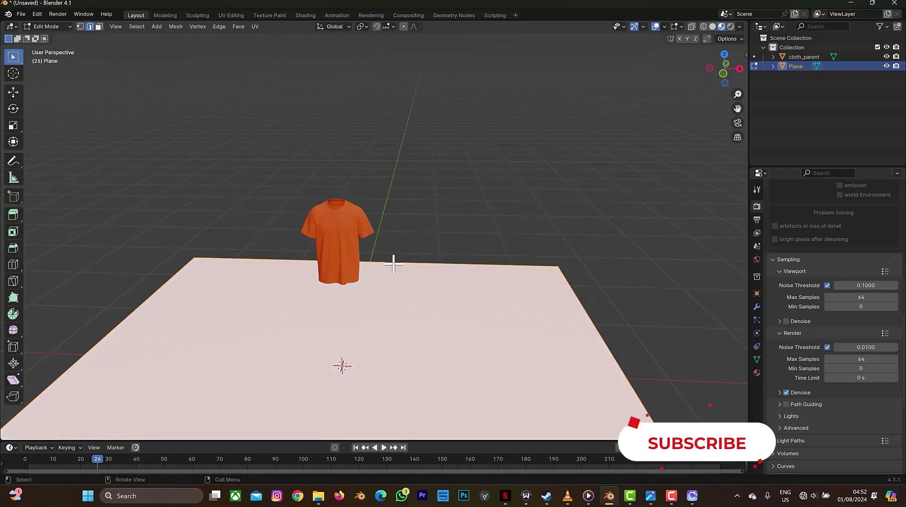
pyautogui.click(393, 264)
pyautogui.press('e')
pyautogui.press('z')
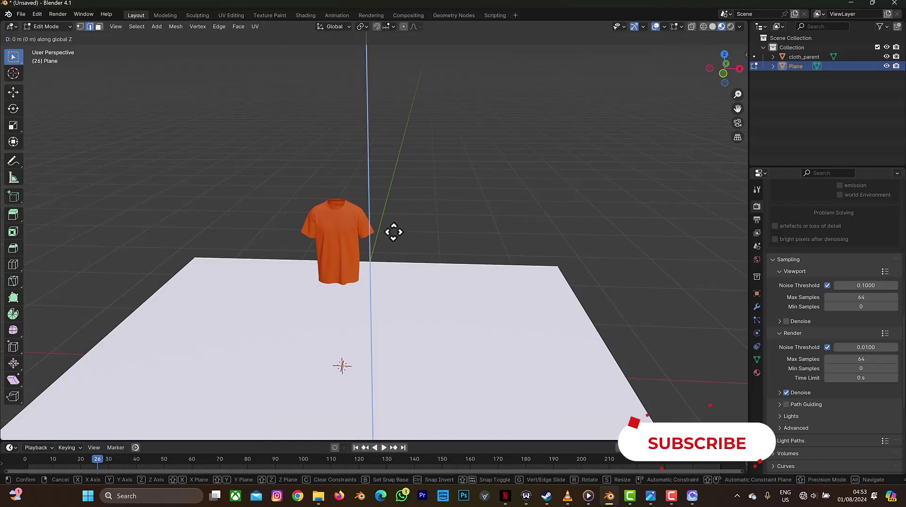
pyautogui.click(364, 47)
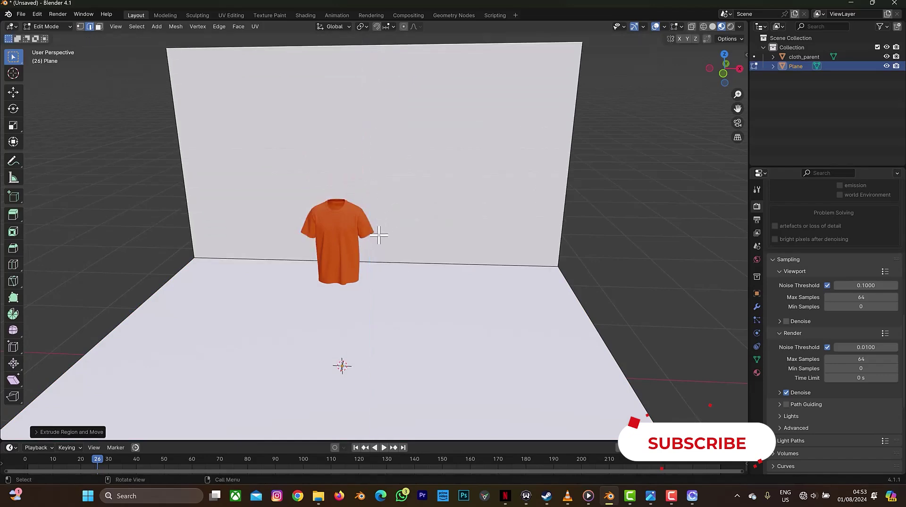
# - Bevel the edge where the floor meets the back wall, adding segments to give the backdrop a rounded transition
pyautogui.click(408, 264)
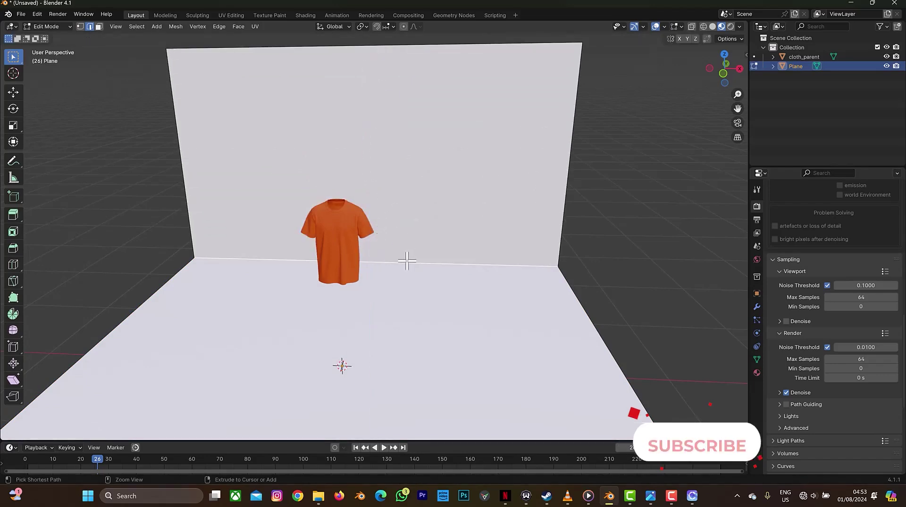
pyautogui.hotkey('ctrl', 'b')
pyautogui.scroll(2, 413, 269)
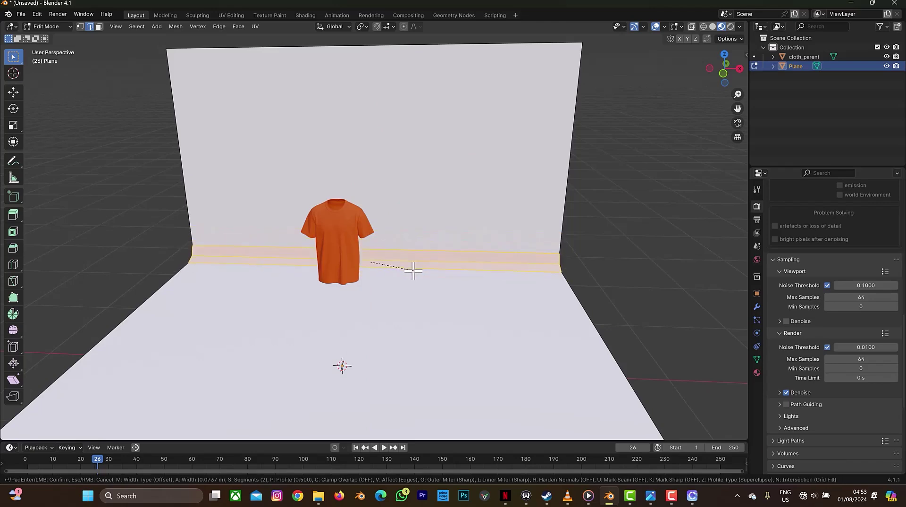
pyautogui.click(413, 269)
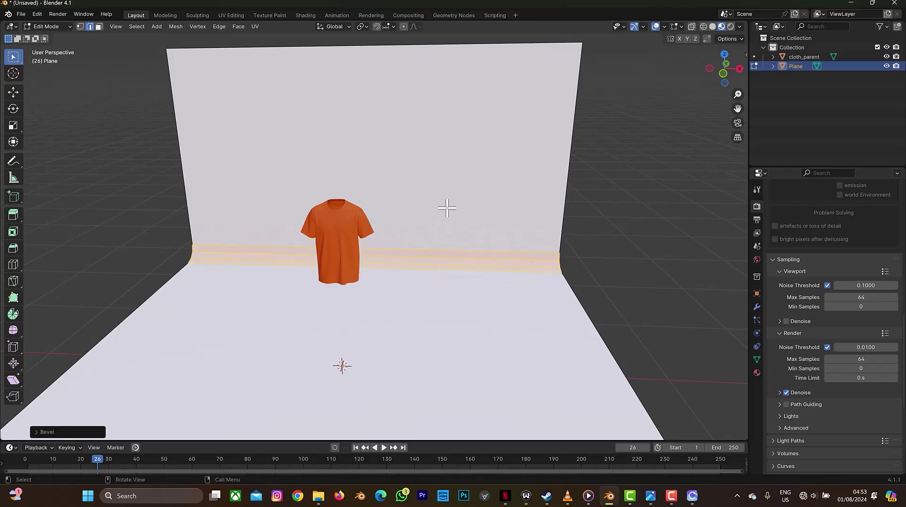
# - Finish editing the backdrop mesh and apply smooth shading to the backdrop object
pyautogui.press('Tab')
pyautogui.rightClick(473, 207)
pyautogui.click(458, 206)
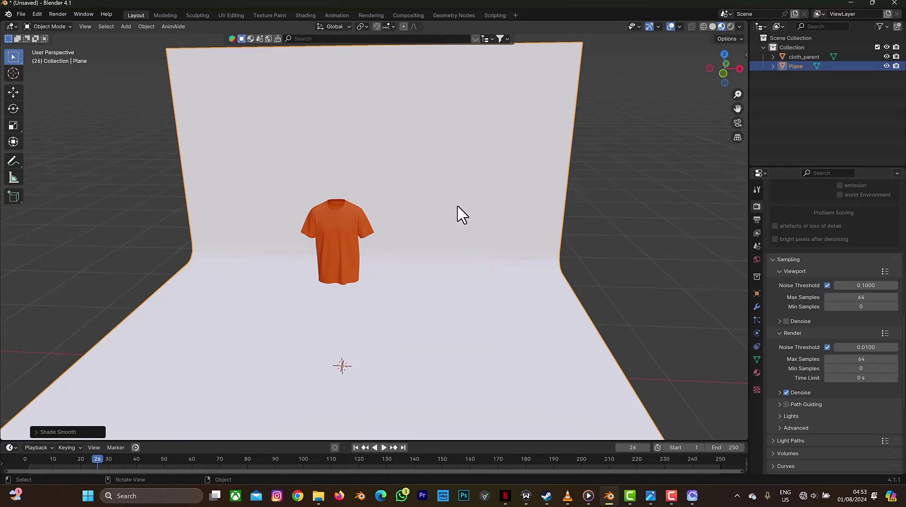
# - Add an area light at the world origin and raise it straight up along Z to hang well above the T-shirt
pyautogui.scroll(5, 409, 257)
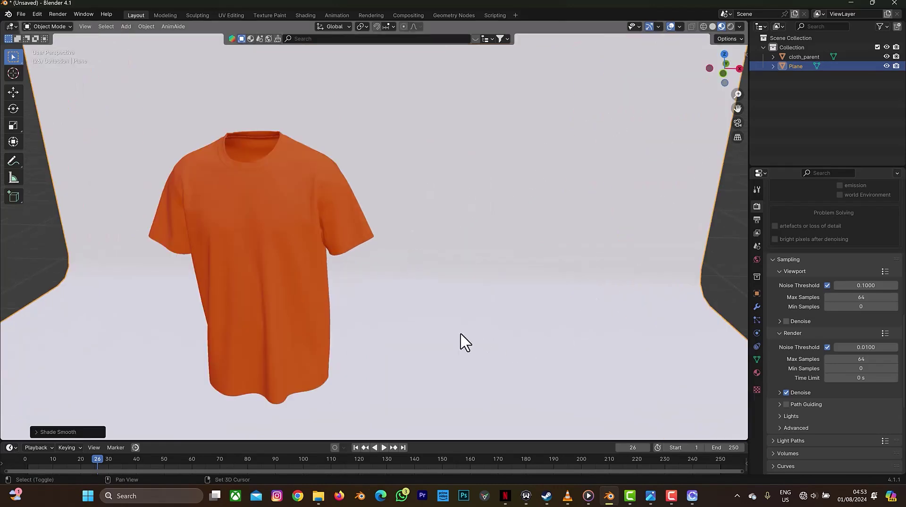
pyautogui.hotkey('shift', 'a')
pyautogui.moveTo(448, 392)
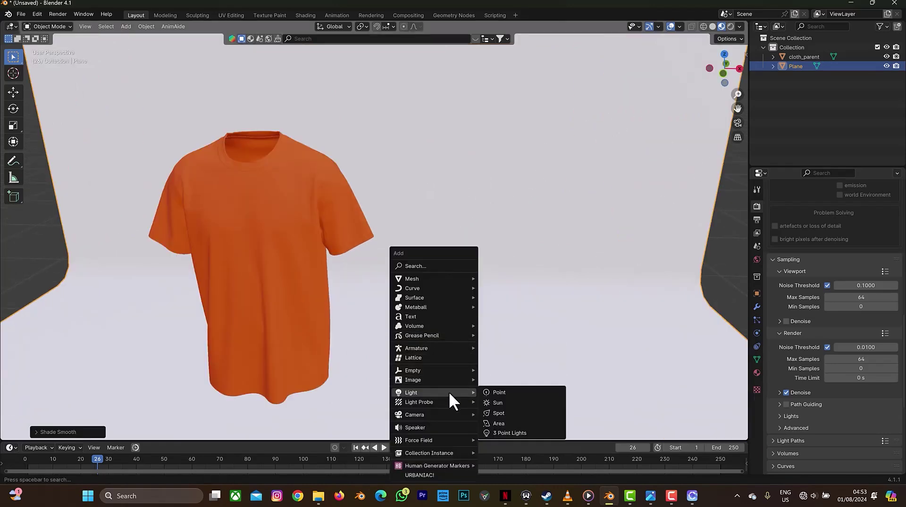
pyautogui.click(507, 423)
pyautogui.scroll(-5, 420, 370)
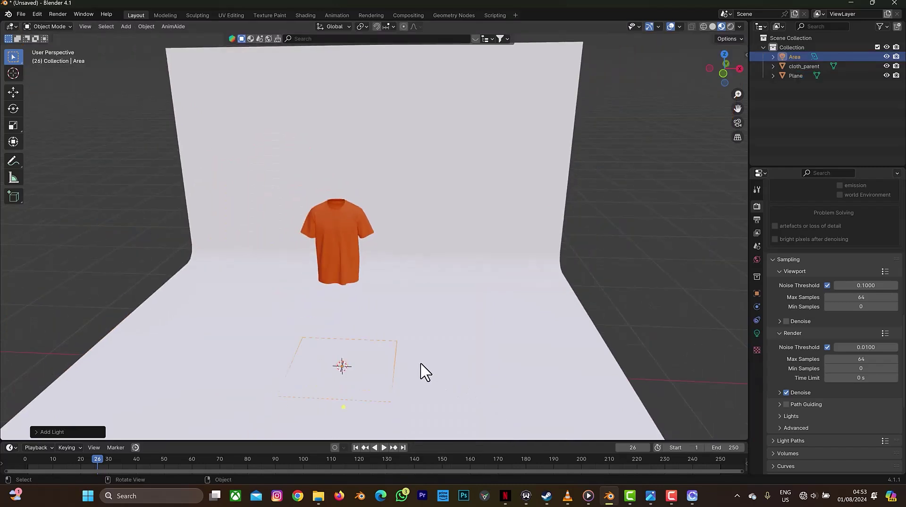
pyautogui.press('g')
pyautogui.press('z')
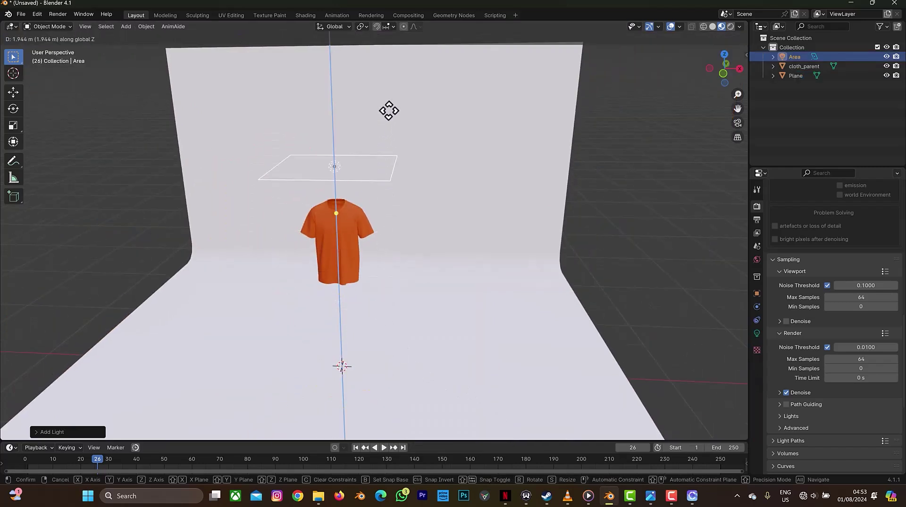
pyautogui.click(386, 80)
# - Set the area light's power to 30 W and enlarge its square size to 1.85 m
pyautogui.click(757, 334)
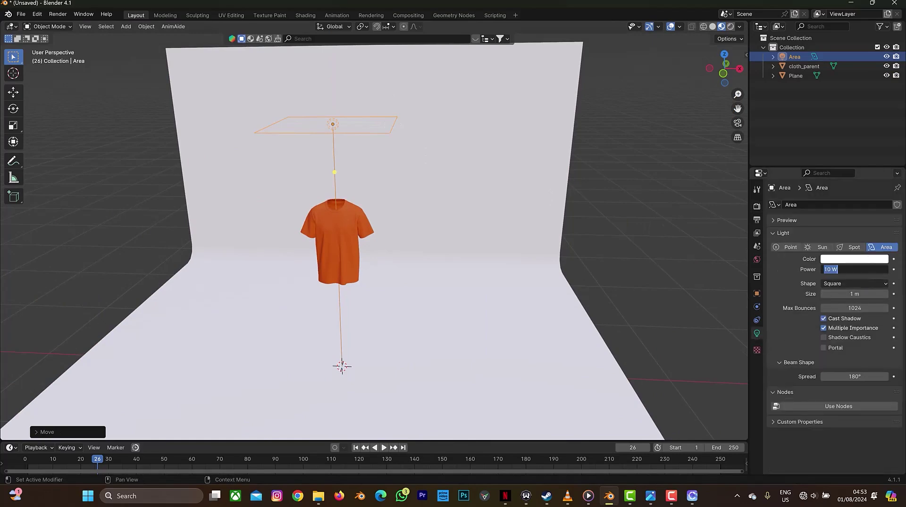
pyautogui.write('30')
pyautogui.press('Return')
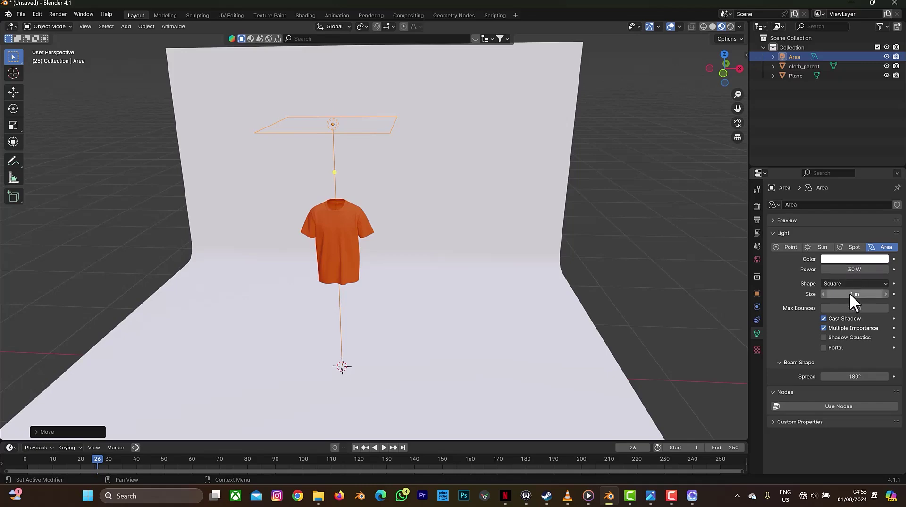
pyautogui.moveTo(849, 292); pyautogui.dragTo(871, 293)
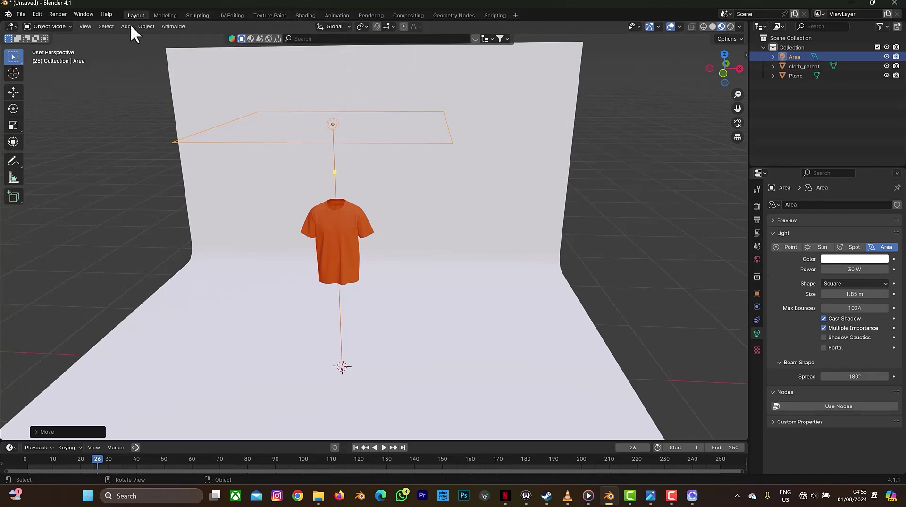
# - Preview the scene in rendered viewport shading and examine the T-shirt's fabric and stitching up close
pyautogui.click(729, 27)
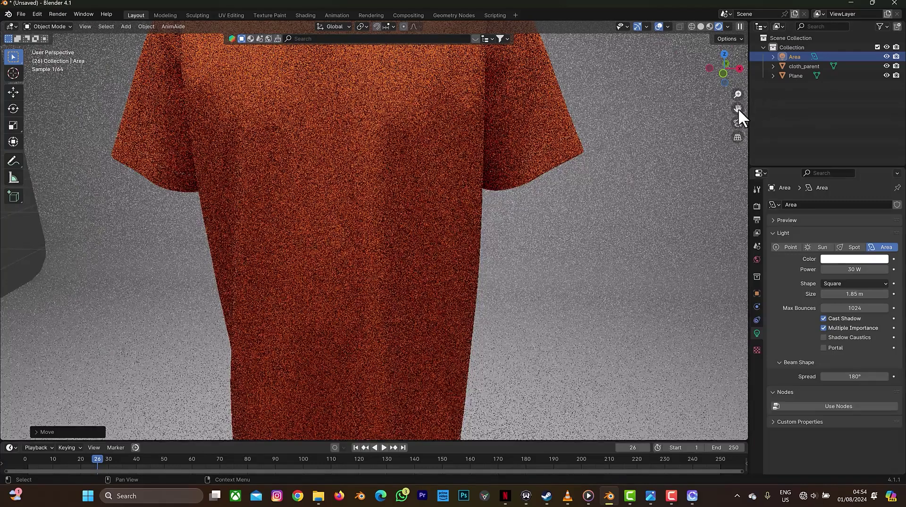
pyautogui.moveTo(738, 109); pyautogui.dragTo(741, 127)
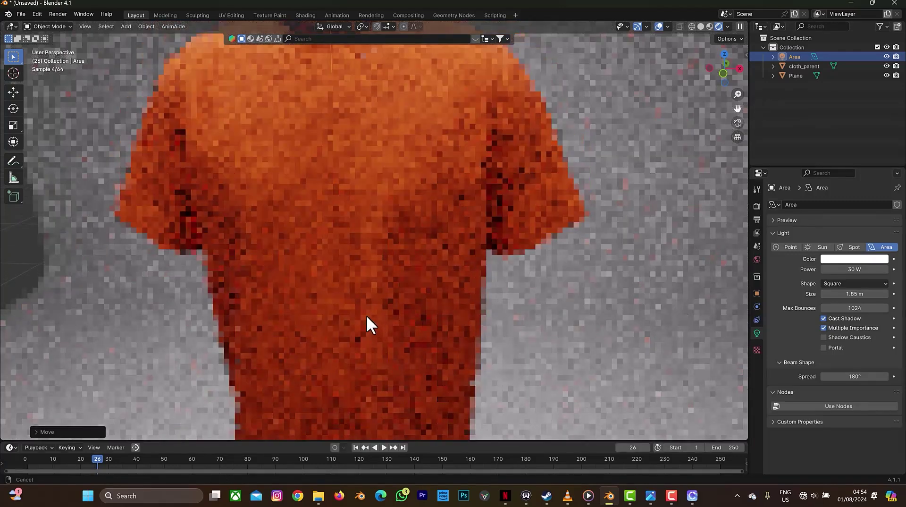
pyautogui.scroll(3, 429, 226)
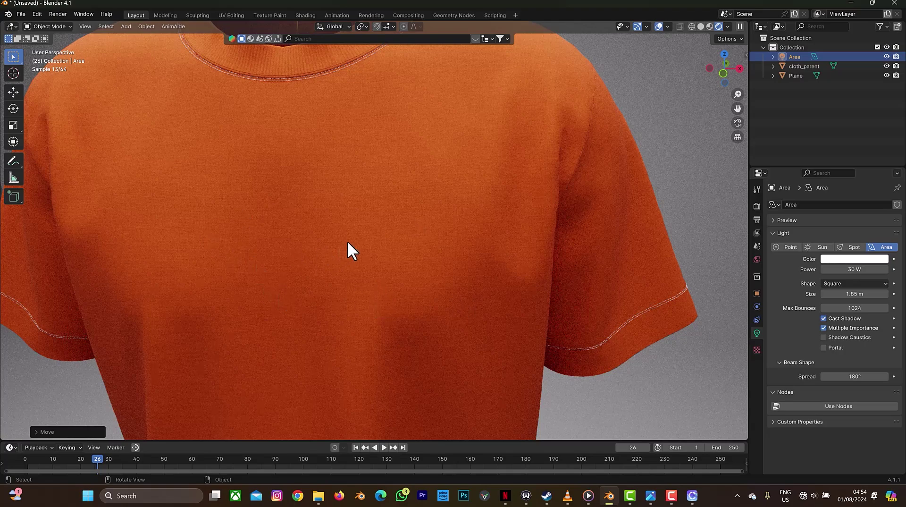
pyautogui.scroll(3, 413, 314)
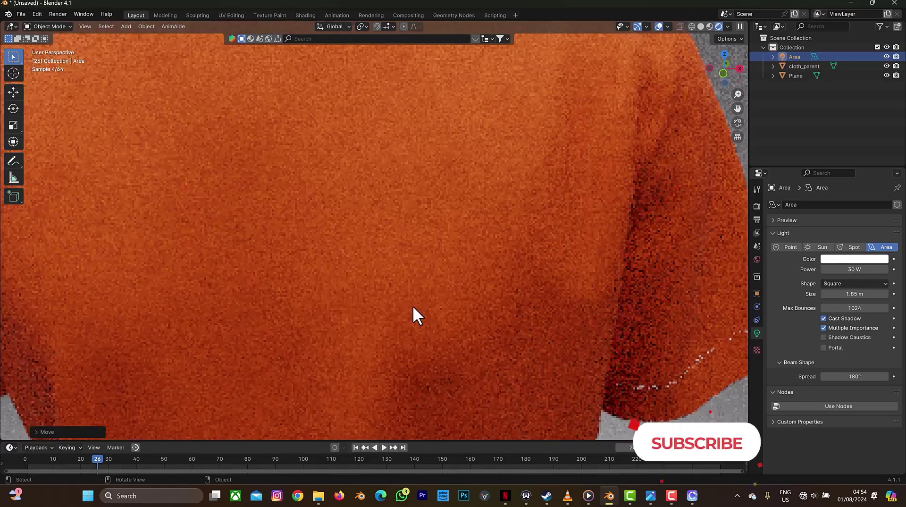